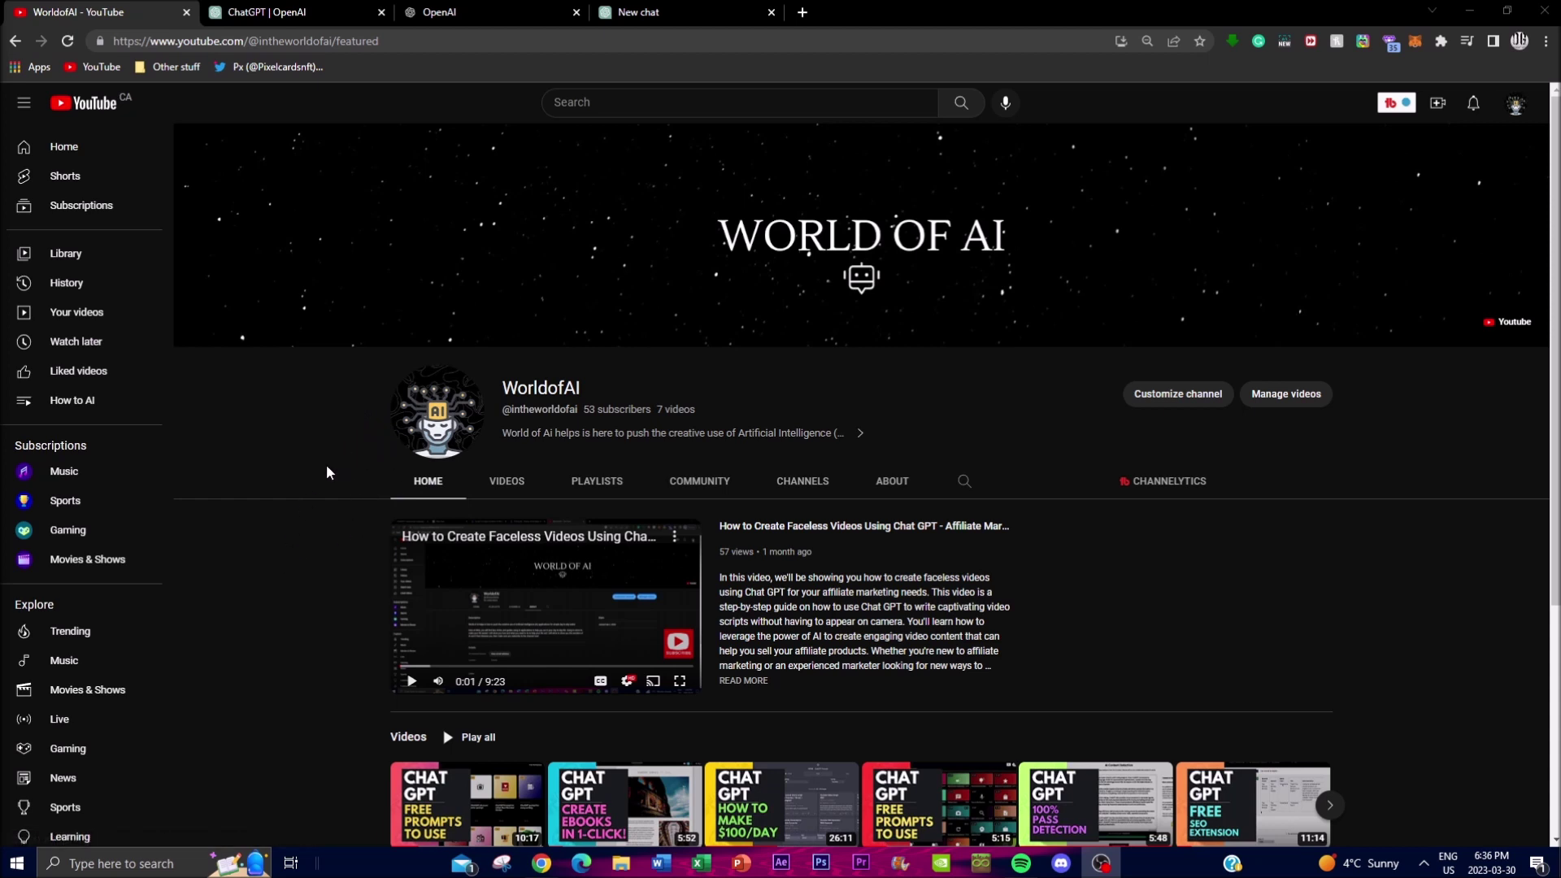
Bring up the ChatGPT login page, briefly glancing at the OpenAI homepage tab
scroll(872, 428, down, 2)
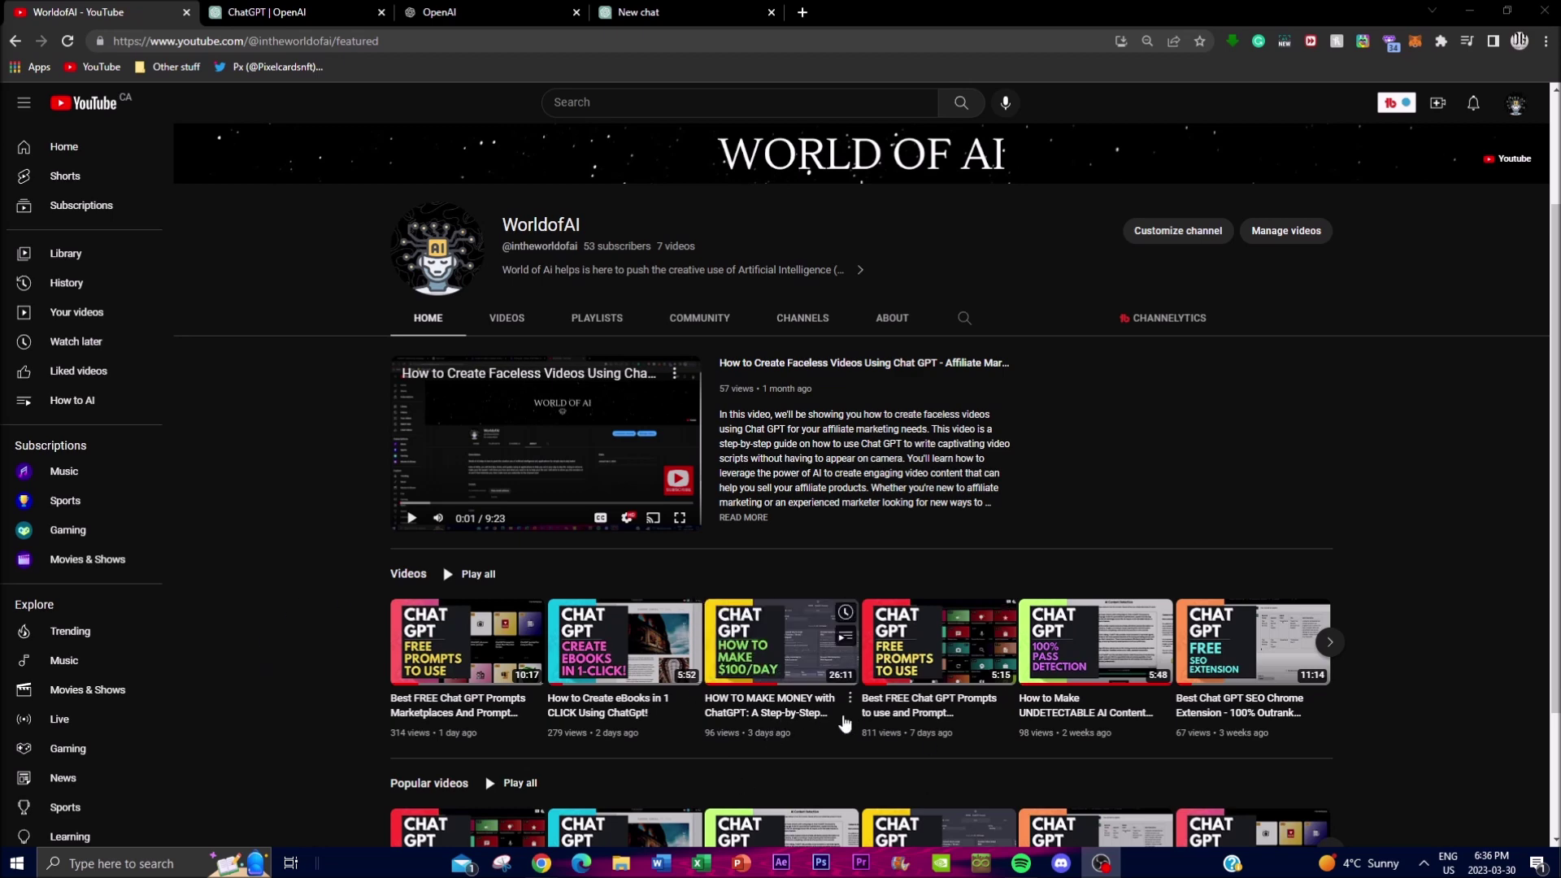
scroll(1186, 708, up, 2)
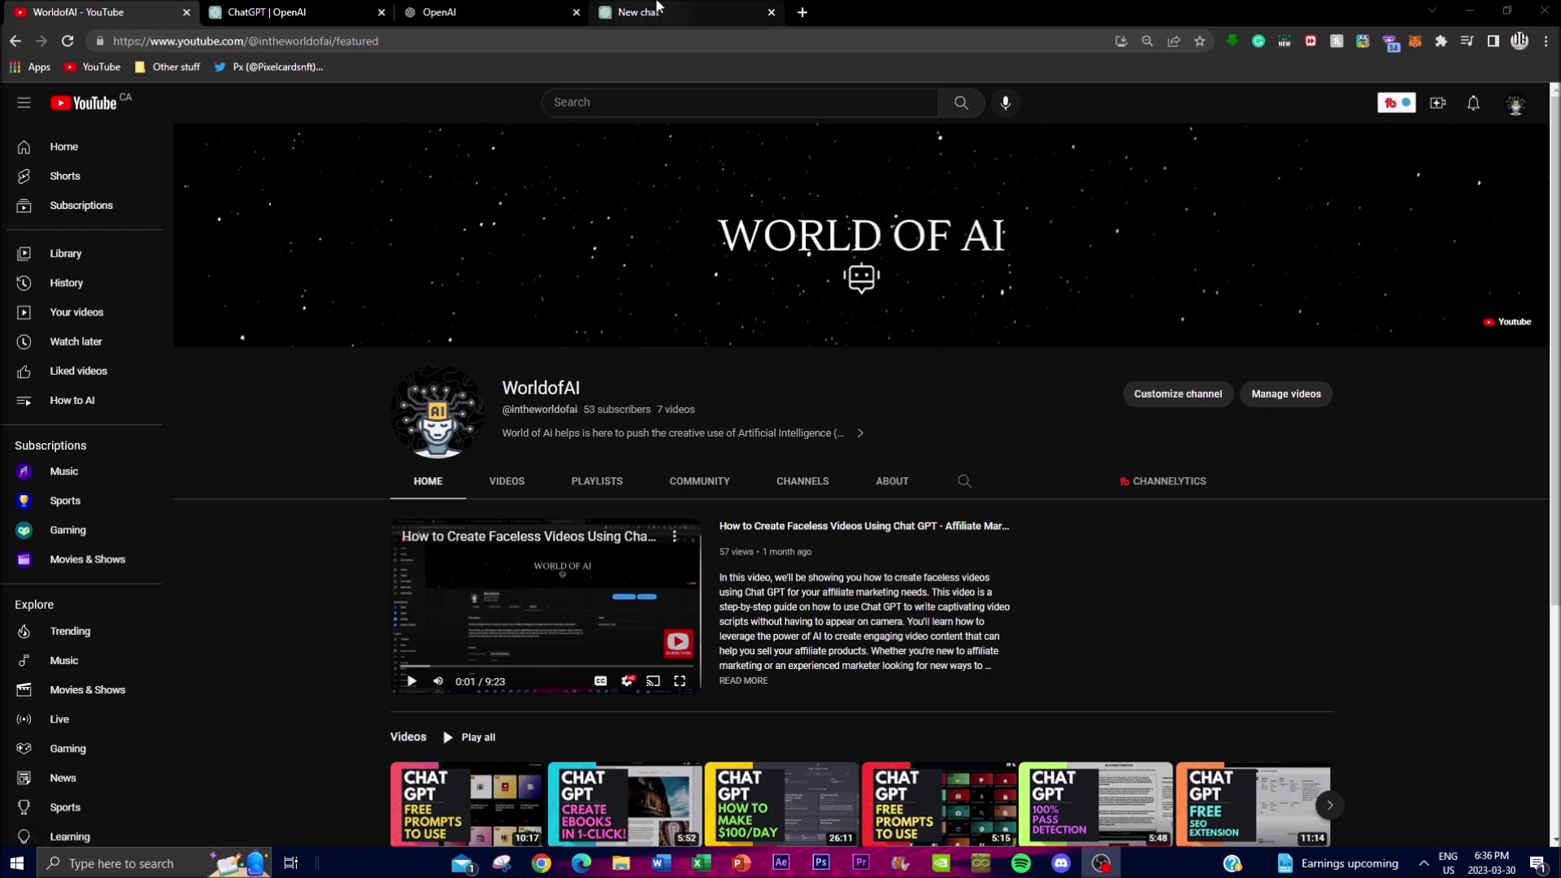
click(263, 6)
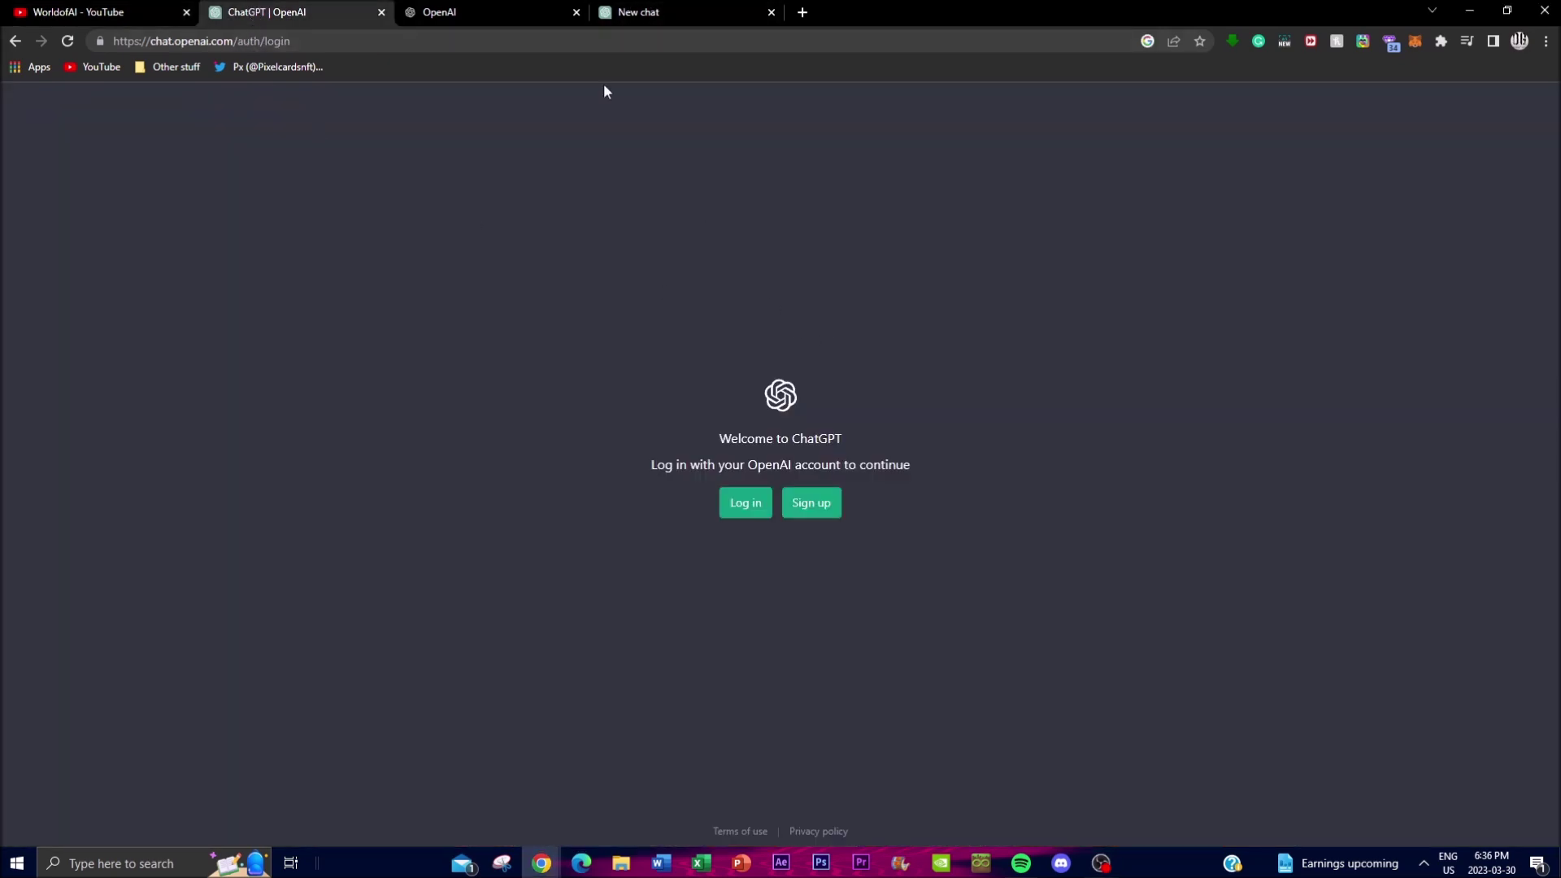
click(439, 12)
click(258, 12)
Scroll down through the OpenAI homepage announcing GPT-4
click(523, 12)
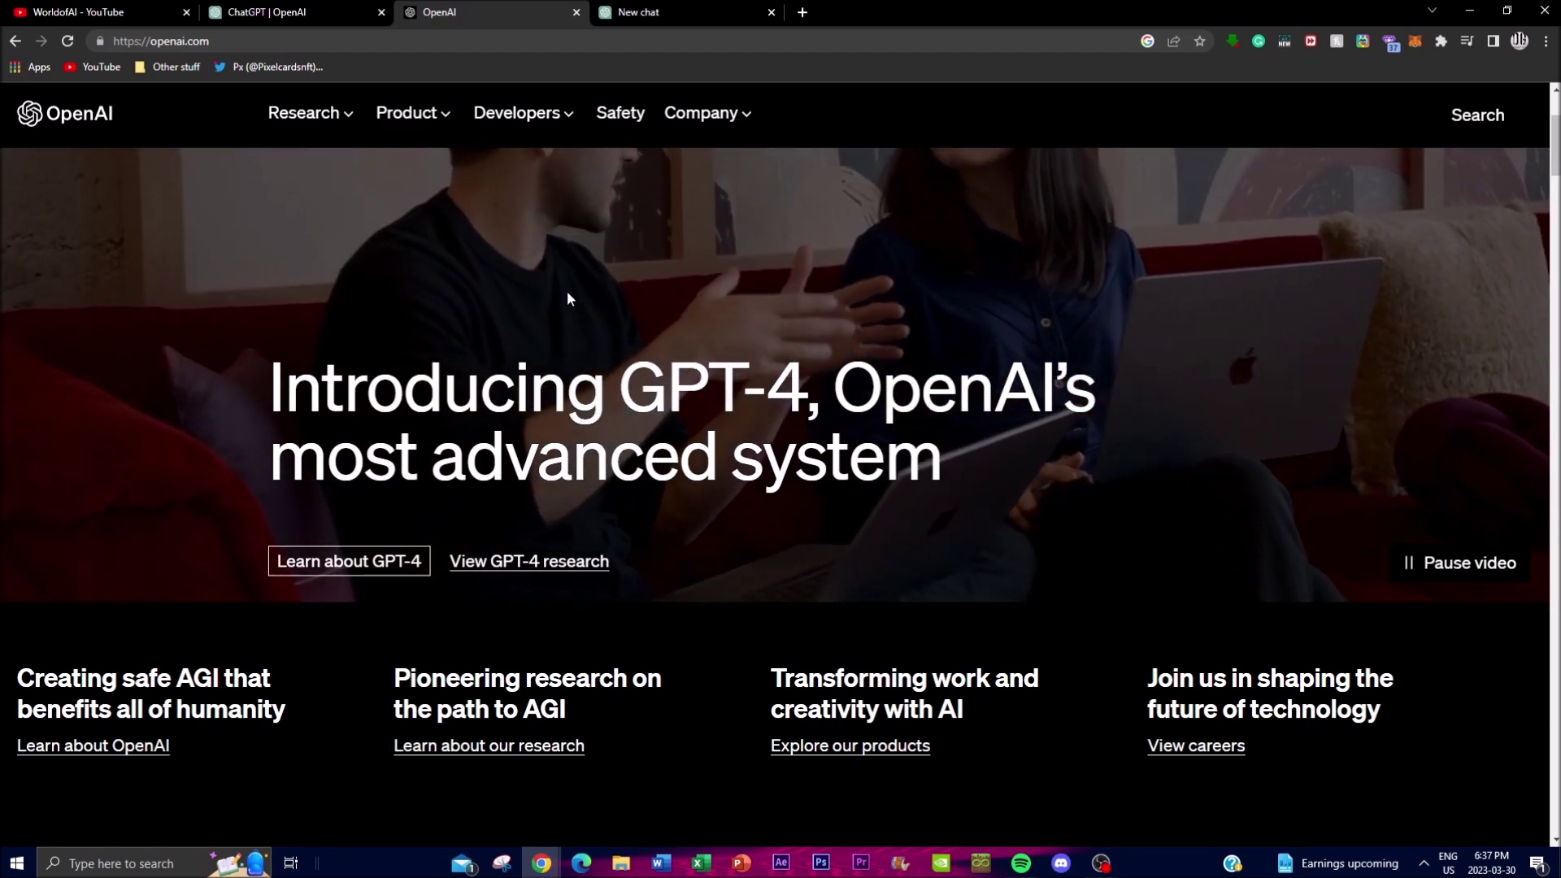
scroll(543, 476, down, 7)
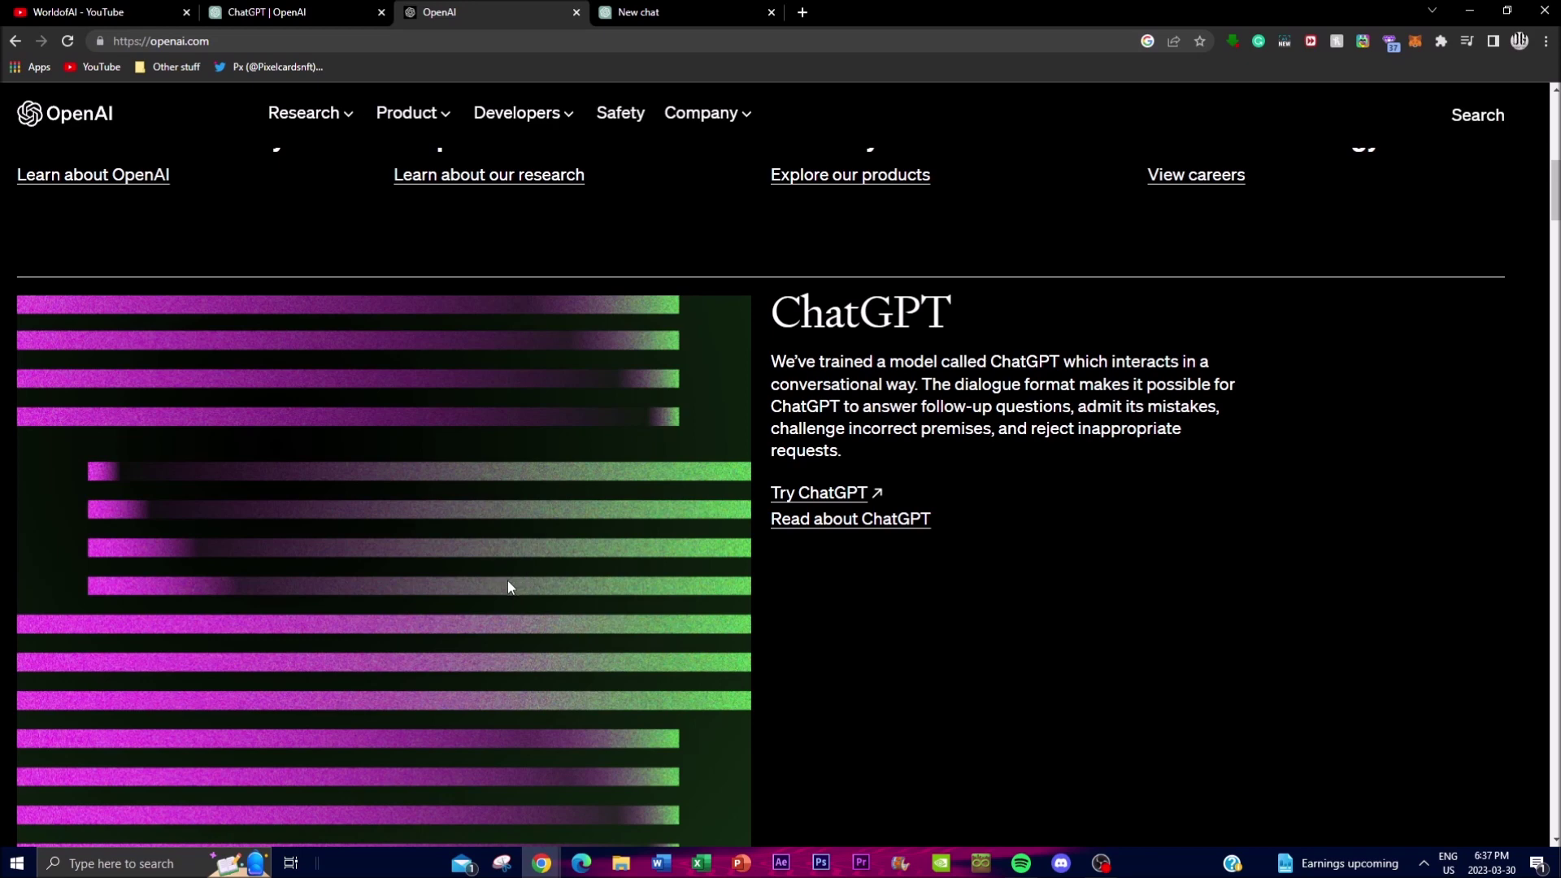
scroll(500, 488, down, 7)
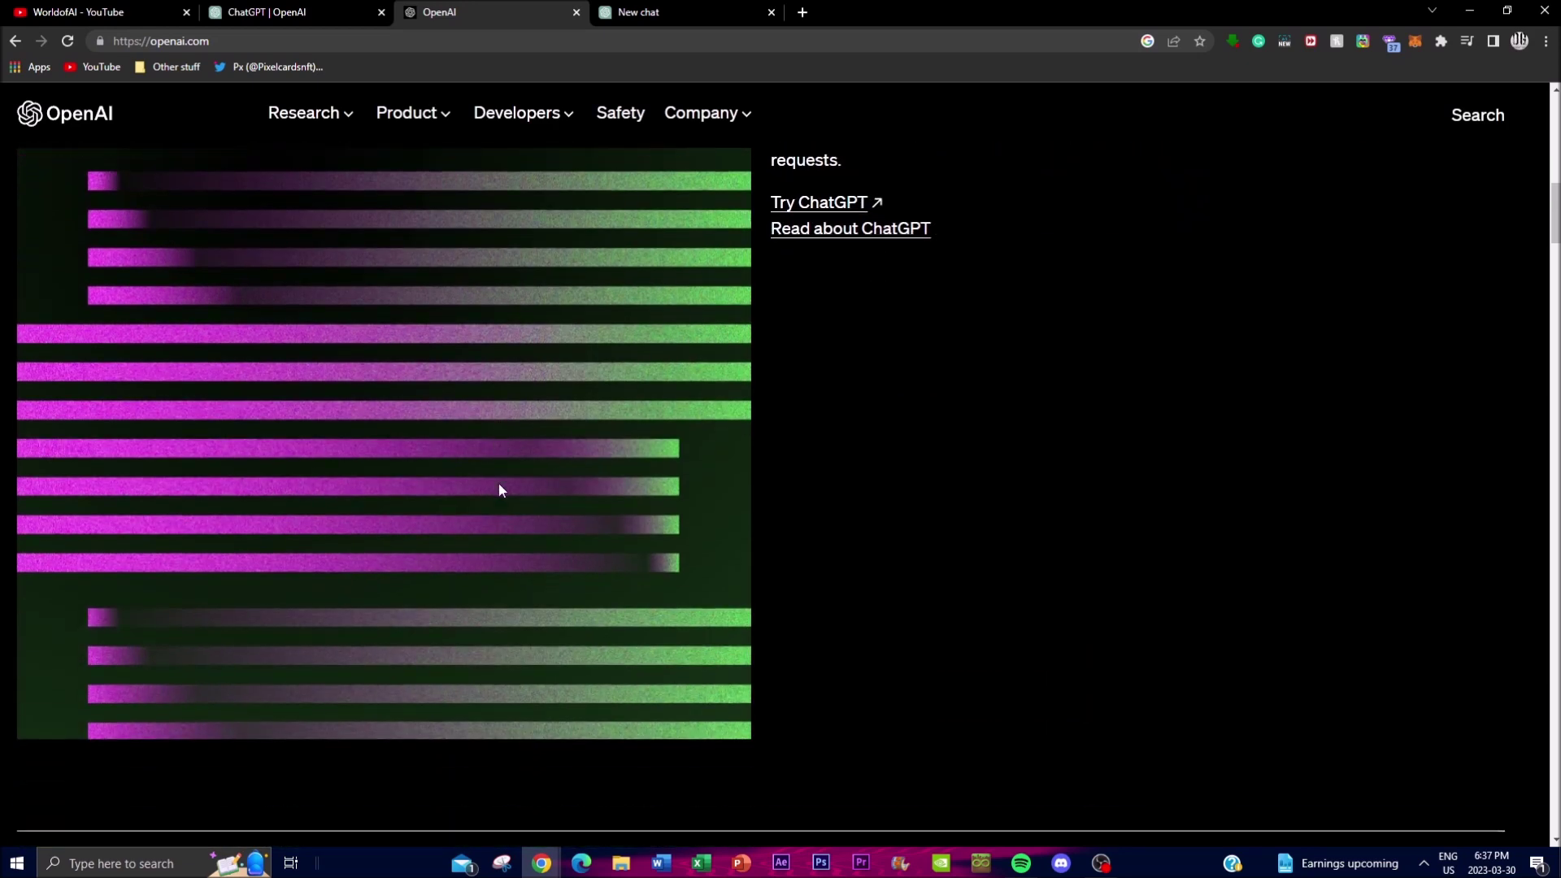
scroll(499, 488, down, 4)
scroll(276, 730, down, 7)
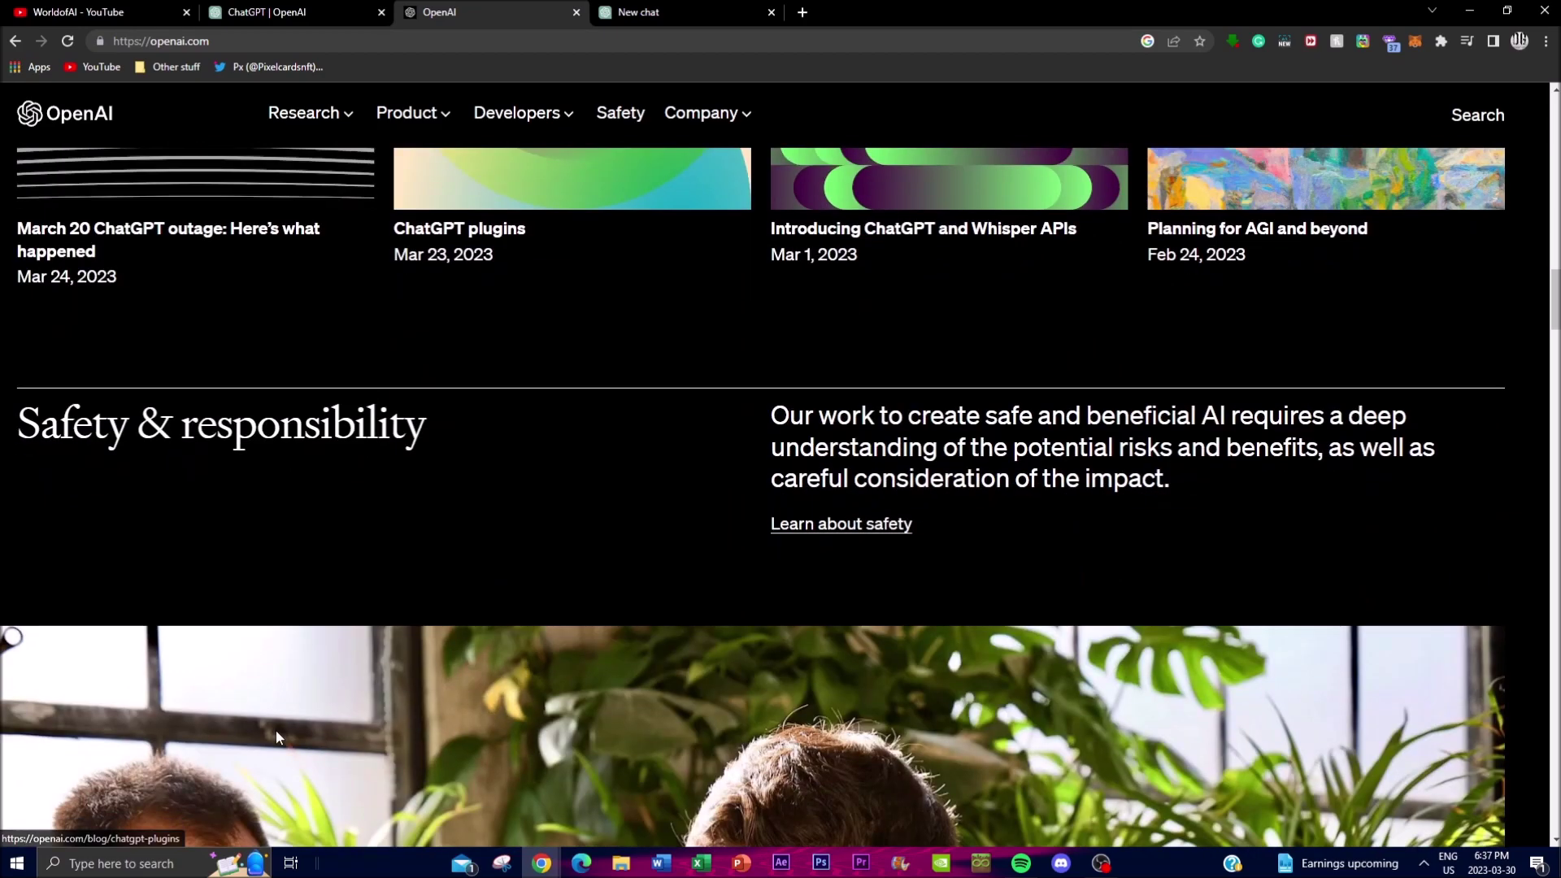
scroll(319, 710, down, 3)
scroll(319, 710, down, 10)
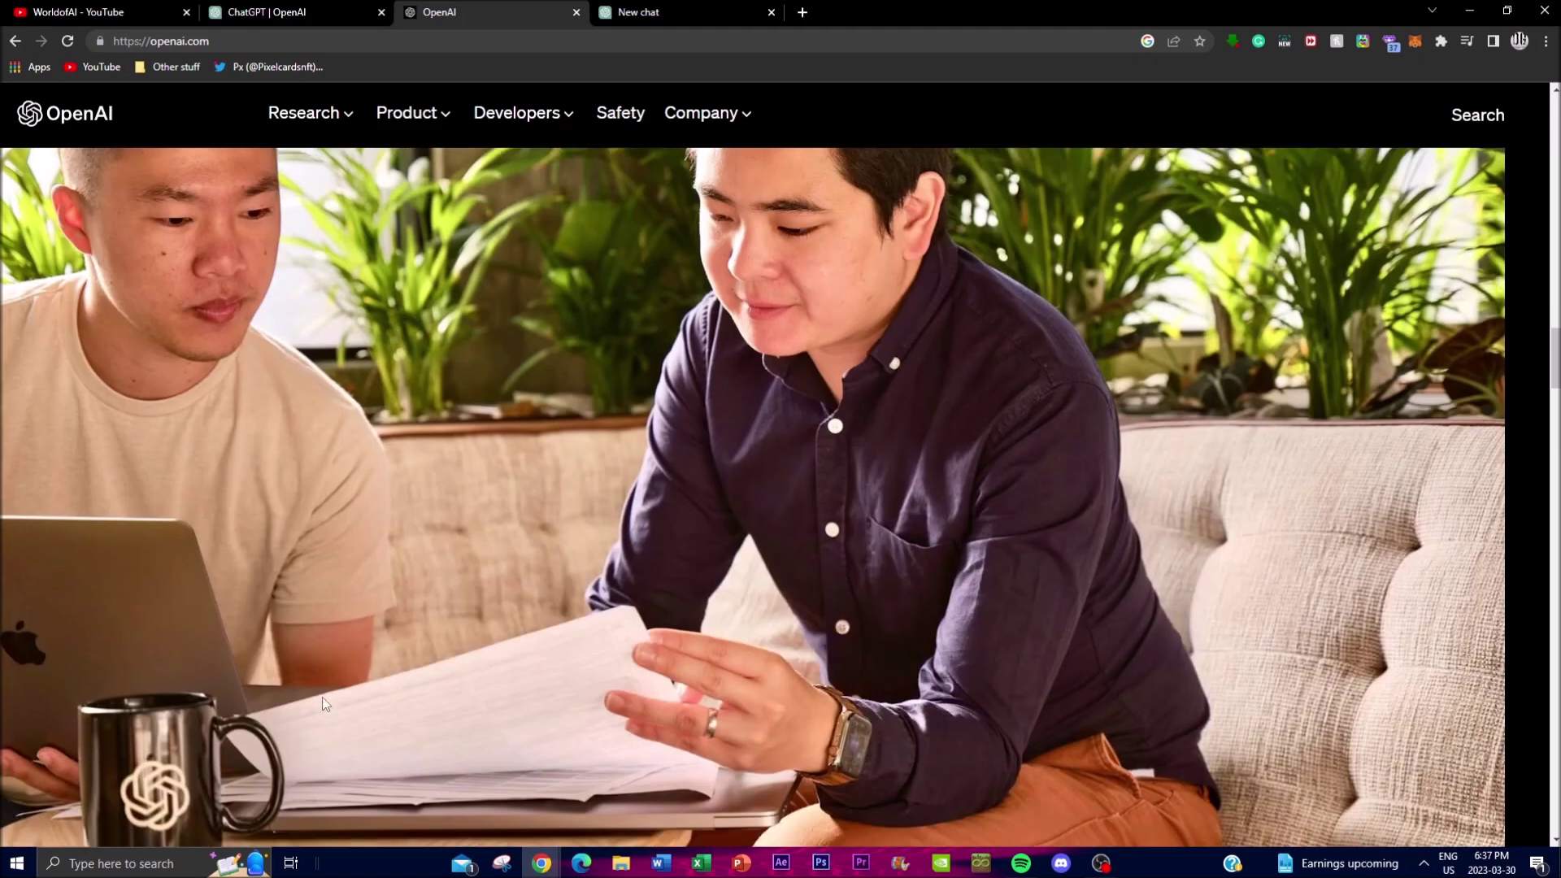
Show OpenAI's Product menu, then go to the ChatGPT new chat page
scroll(317, 716, up, 15)
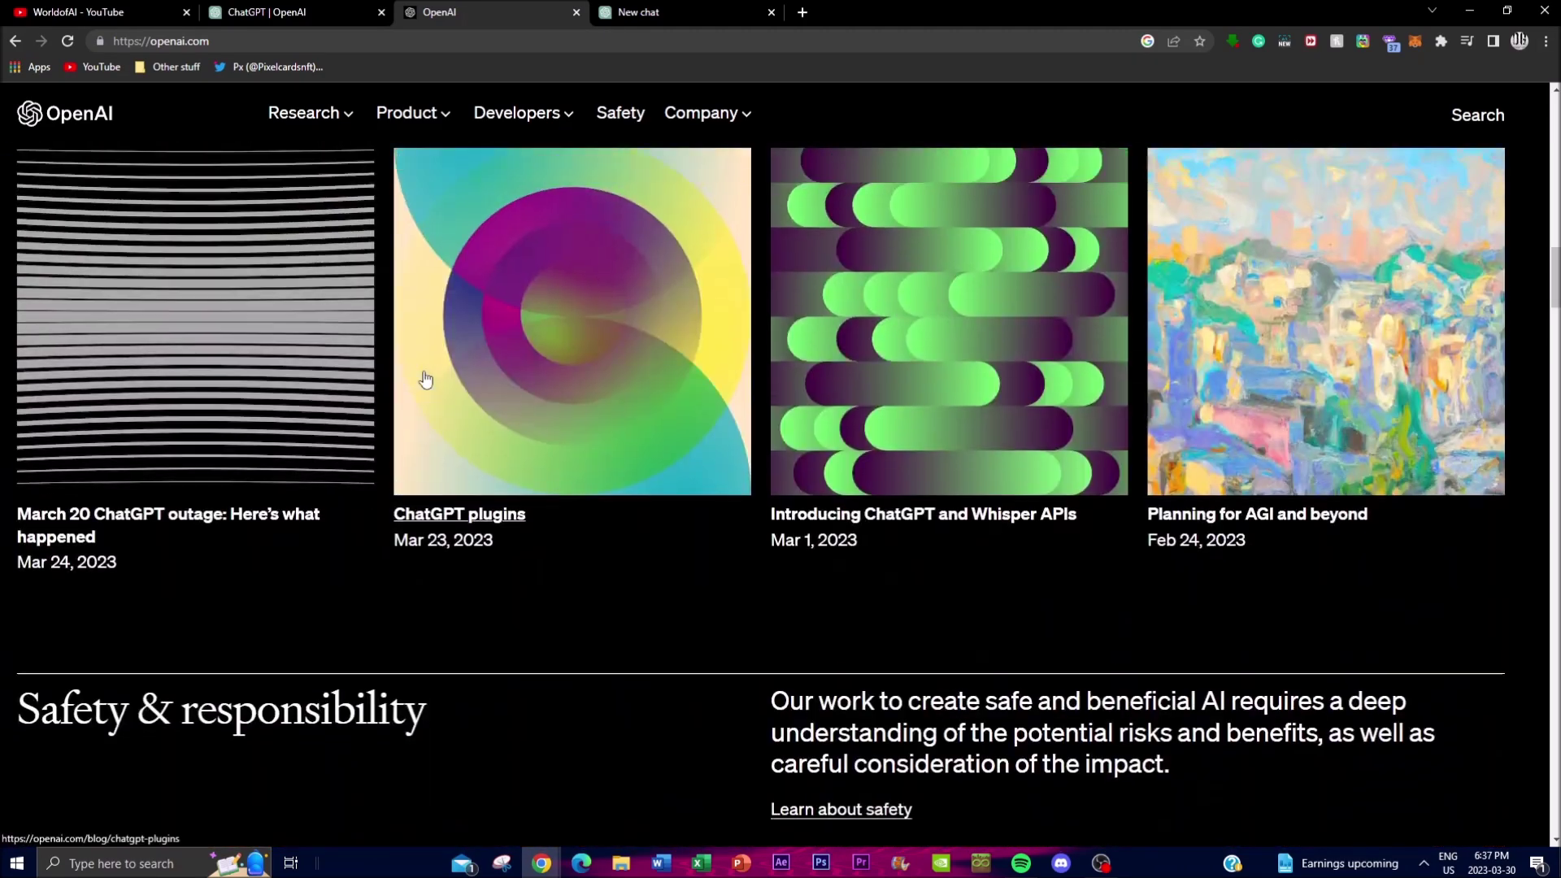
scroll(411, 415, up, 10)
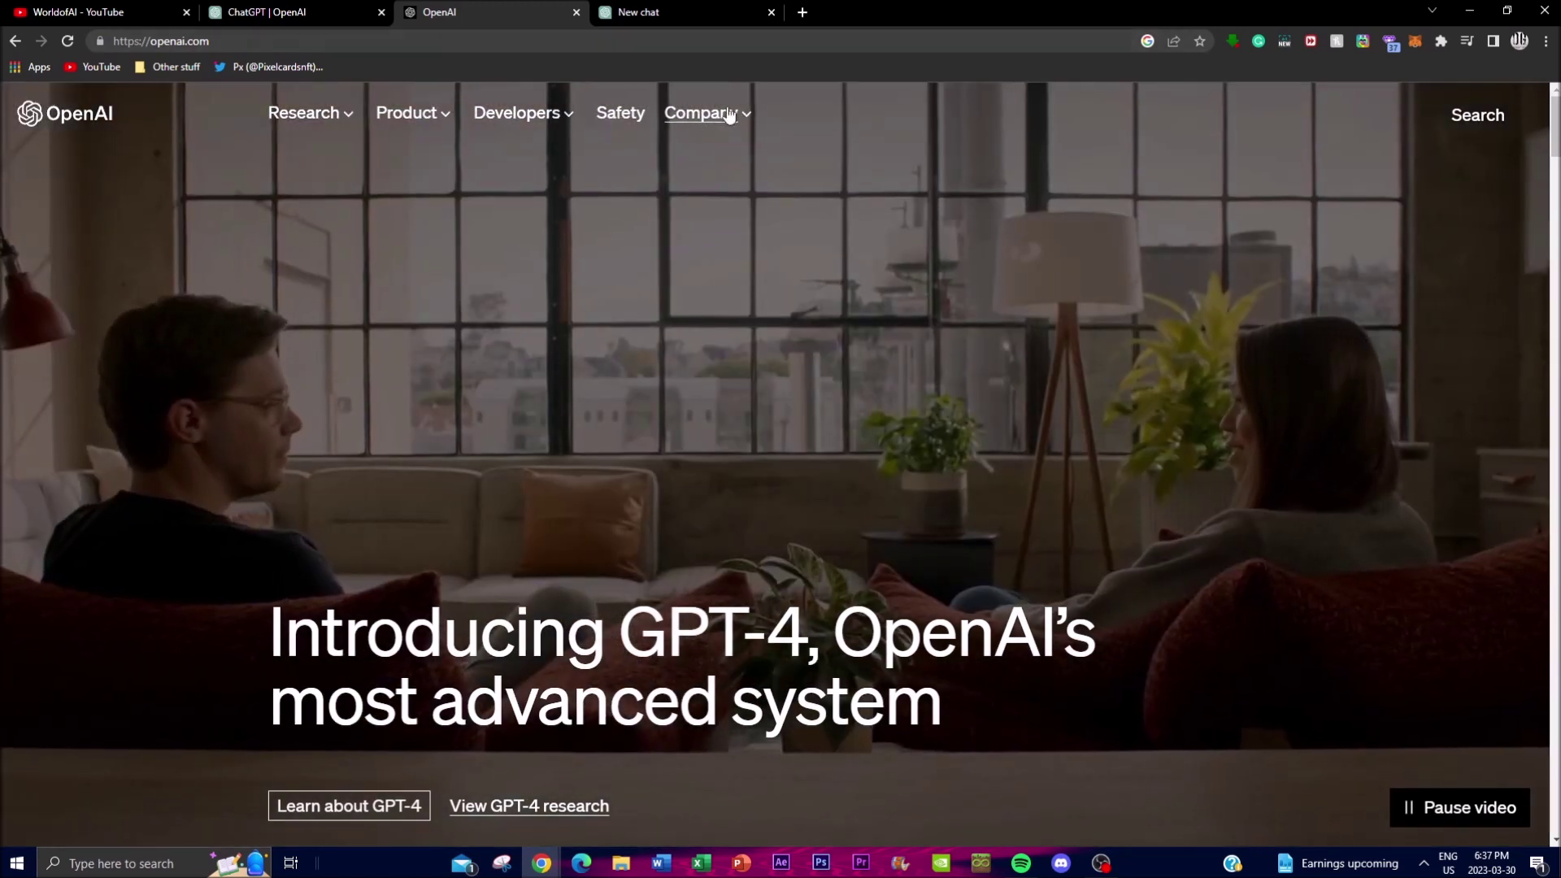
click(421, 116)
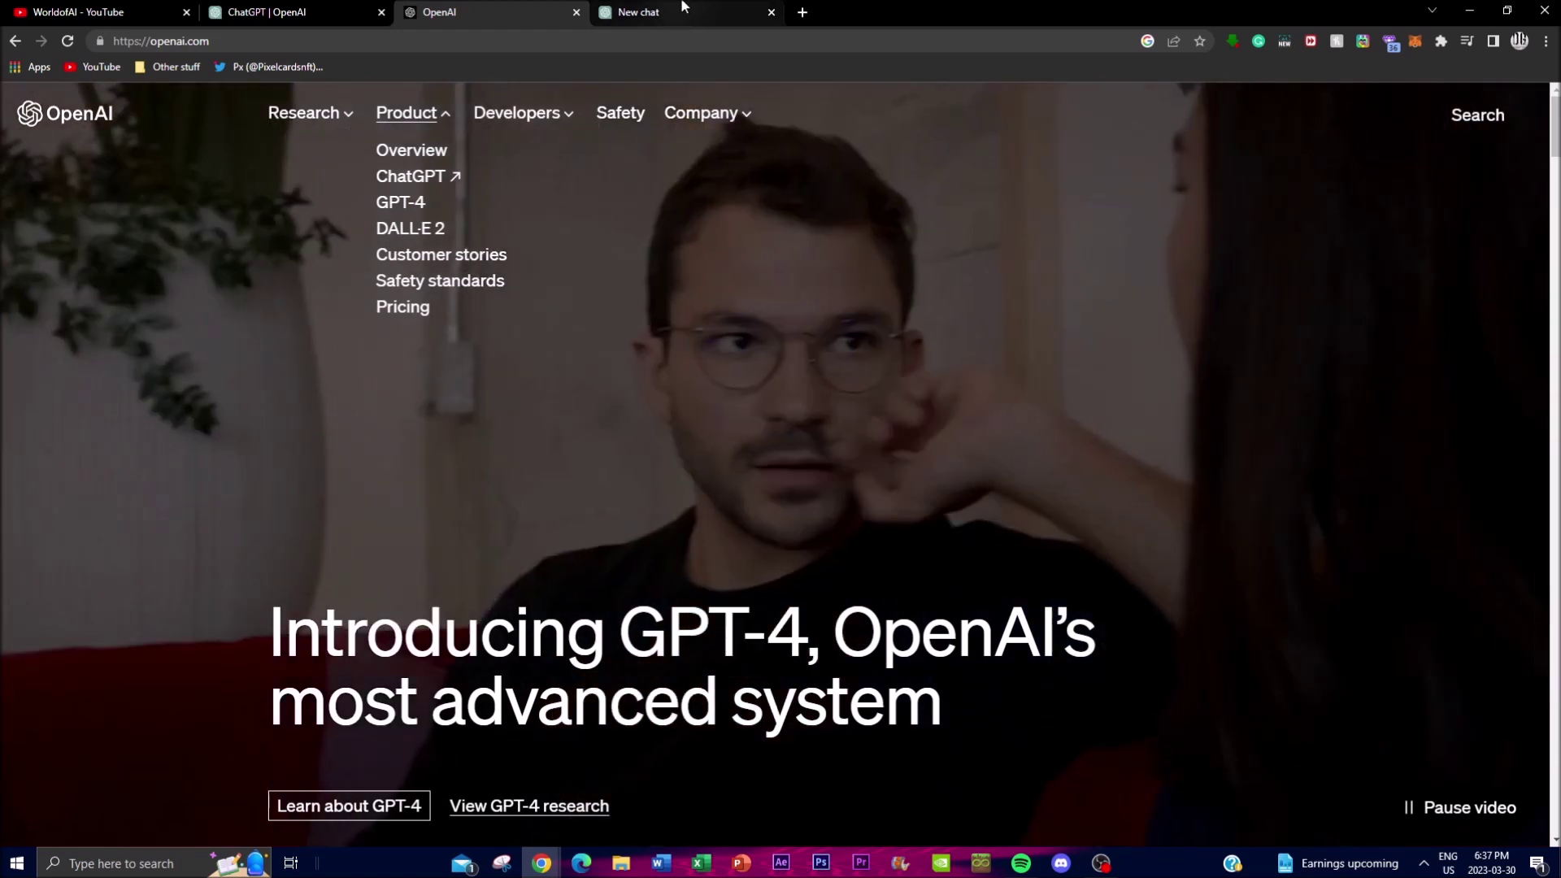
click(687, 10)
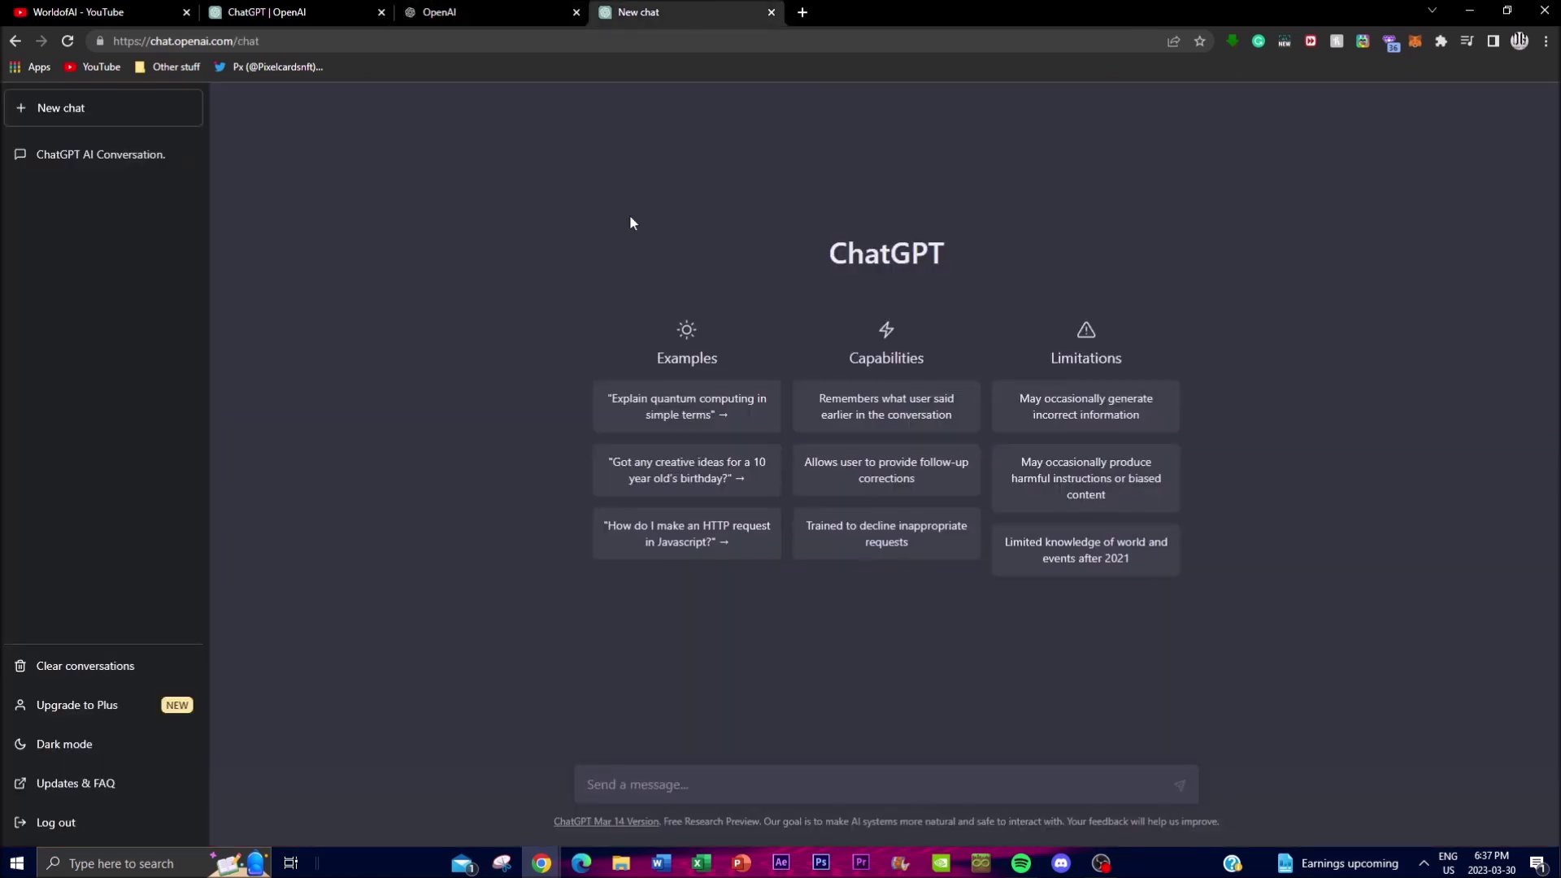
click(645, 775)
click(631, 777)
click(700, 418)
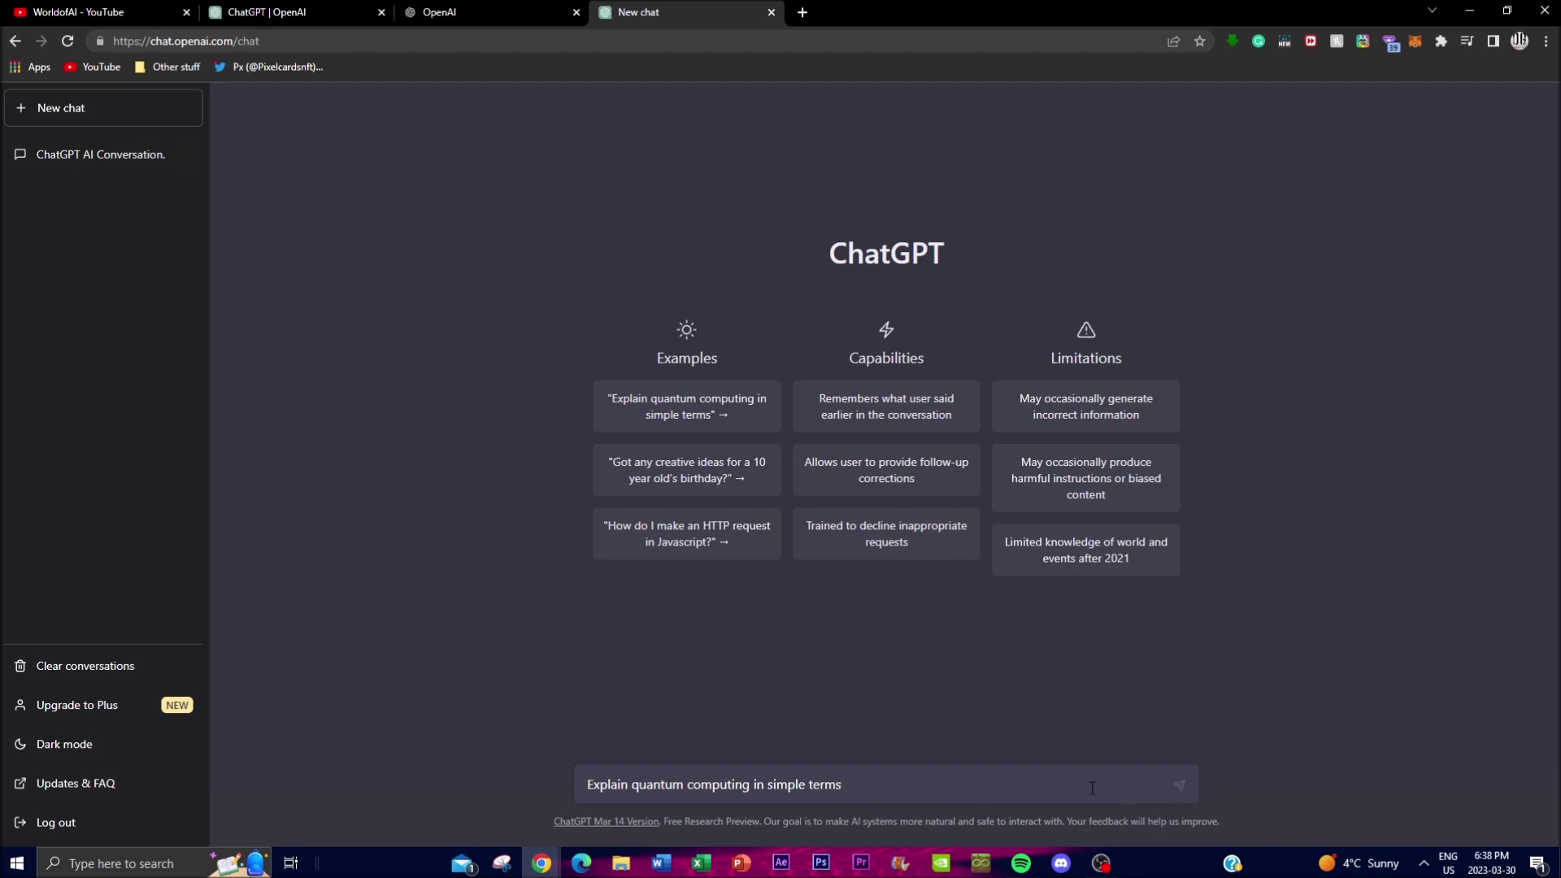
Send the 'Explain quantum computing in simple terms' example prompt
key(Return)
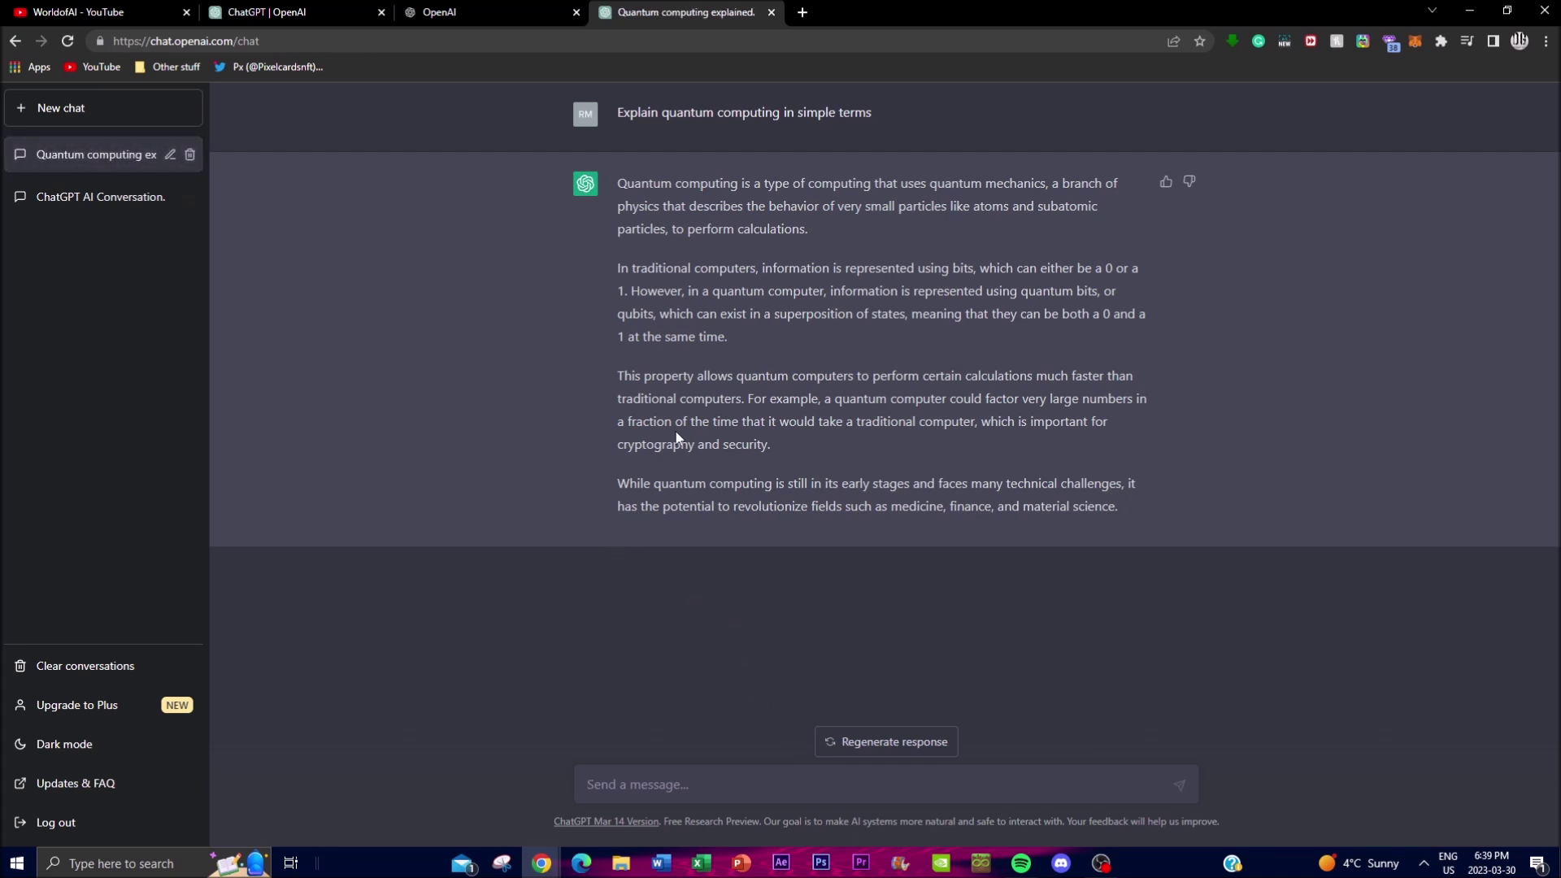
Start a fresh empty chat once the answer is saved
click(126, 121)
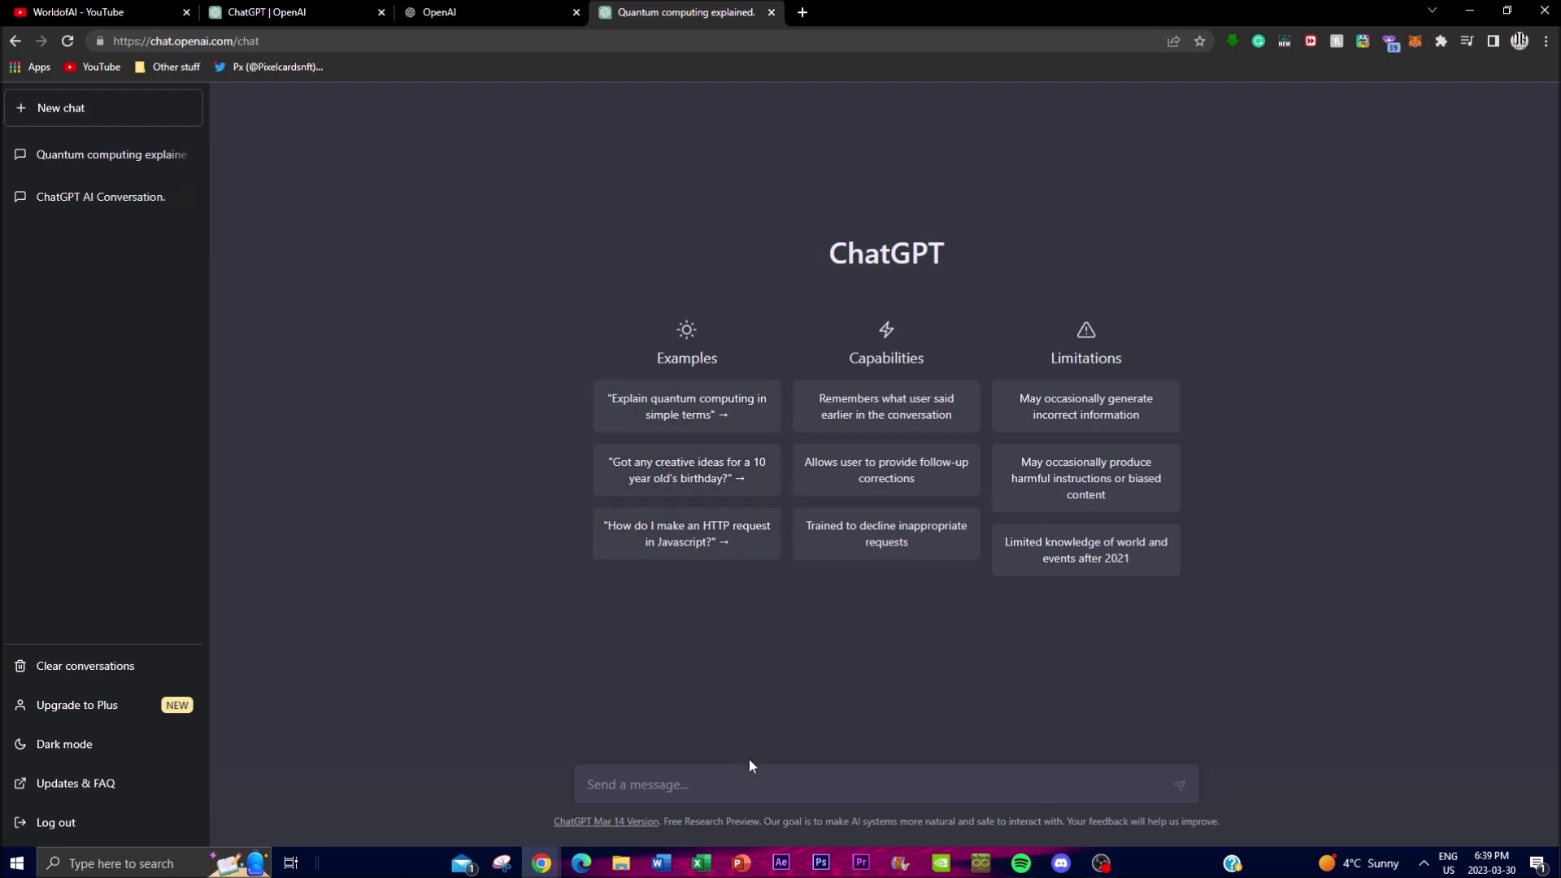
Clear every saved conversation from the sidebar history, confirming the deletion
click(659, 781)
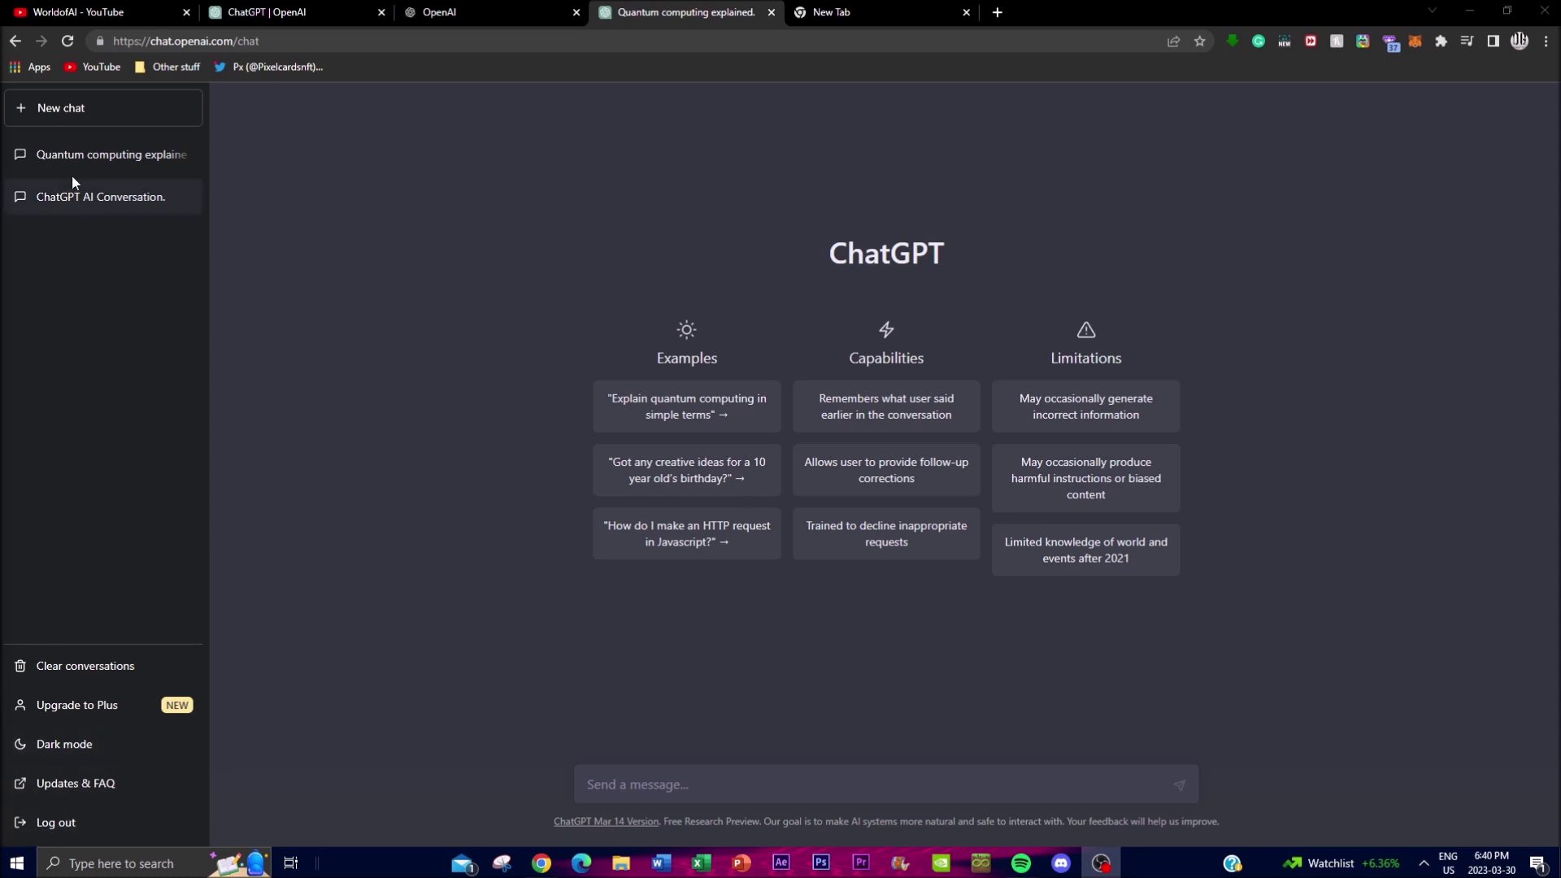
click(50, 663)
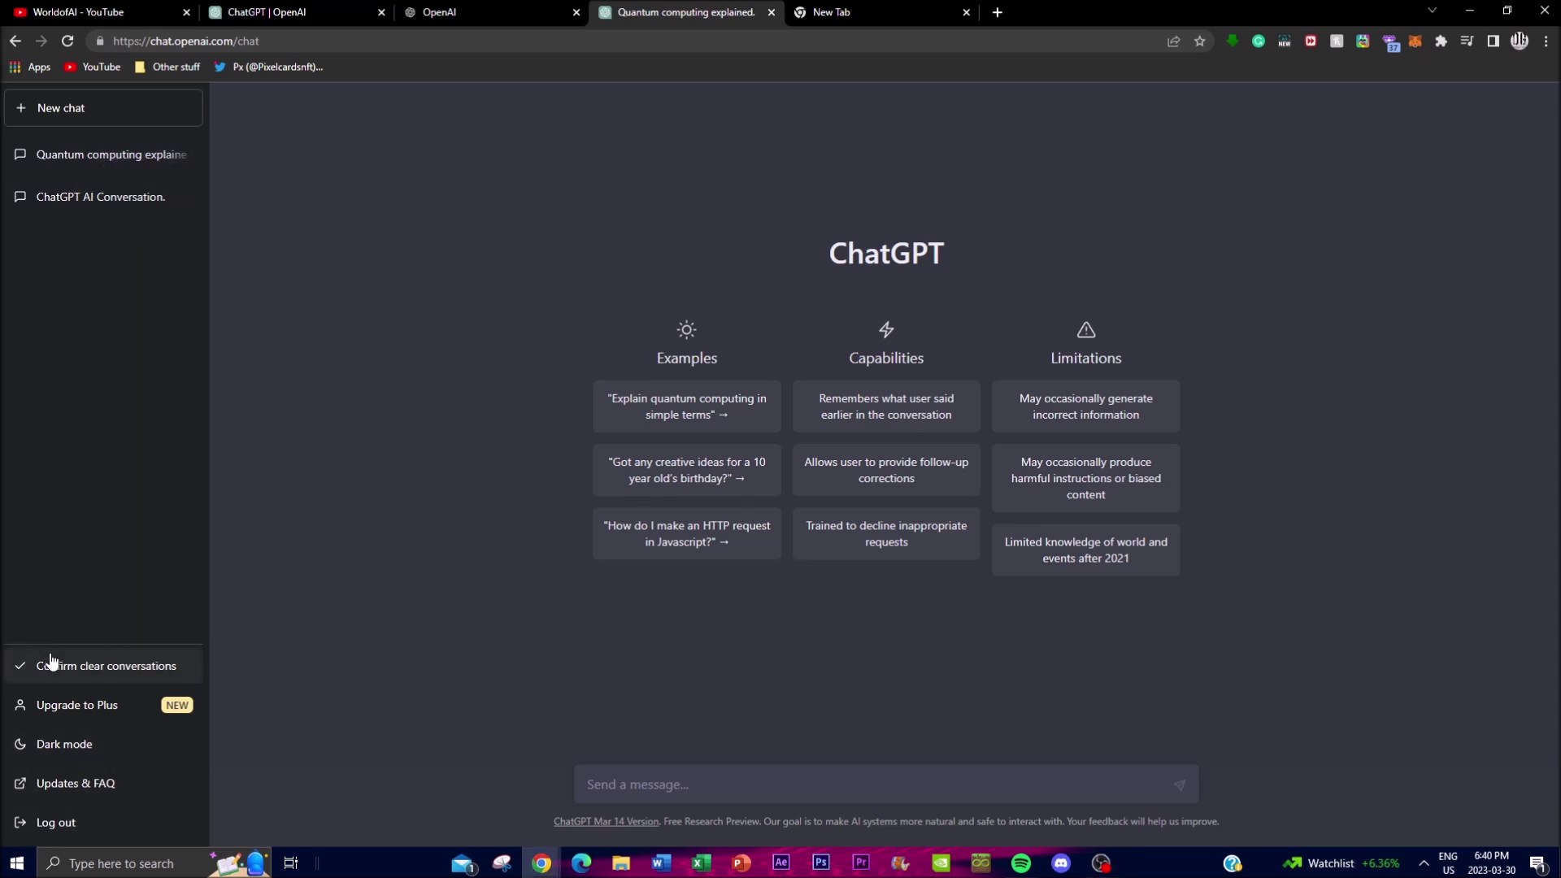
click(105, 665)
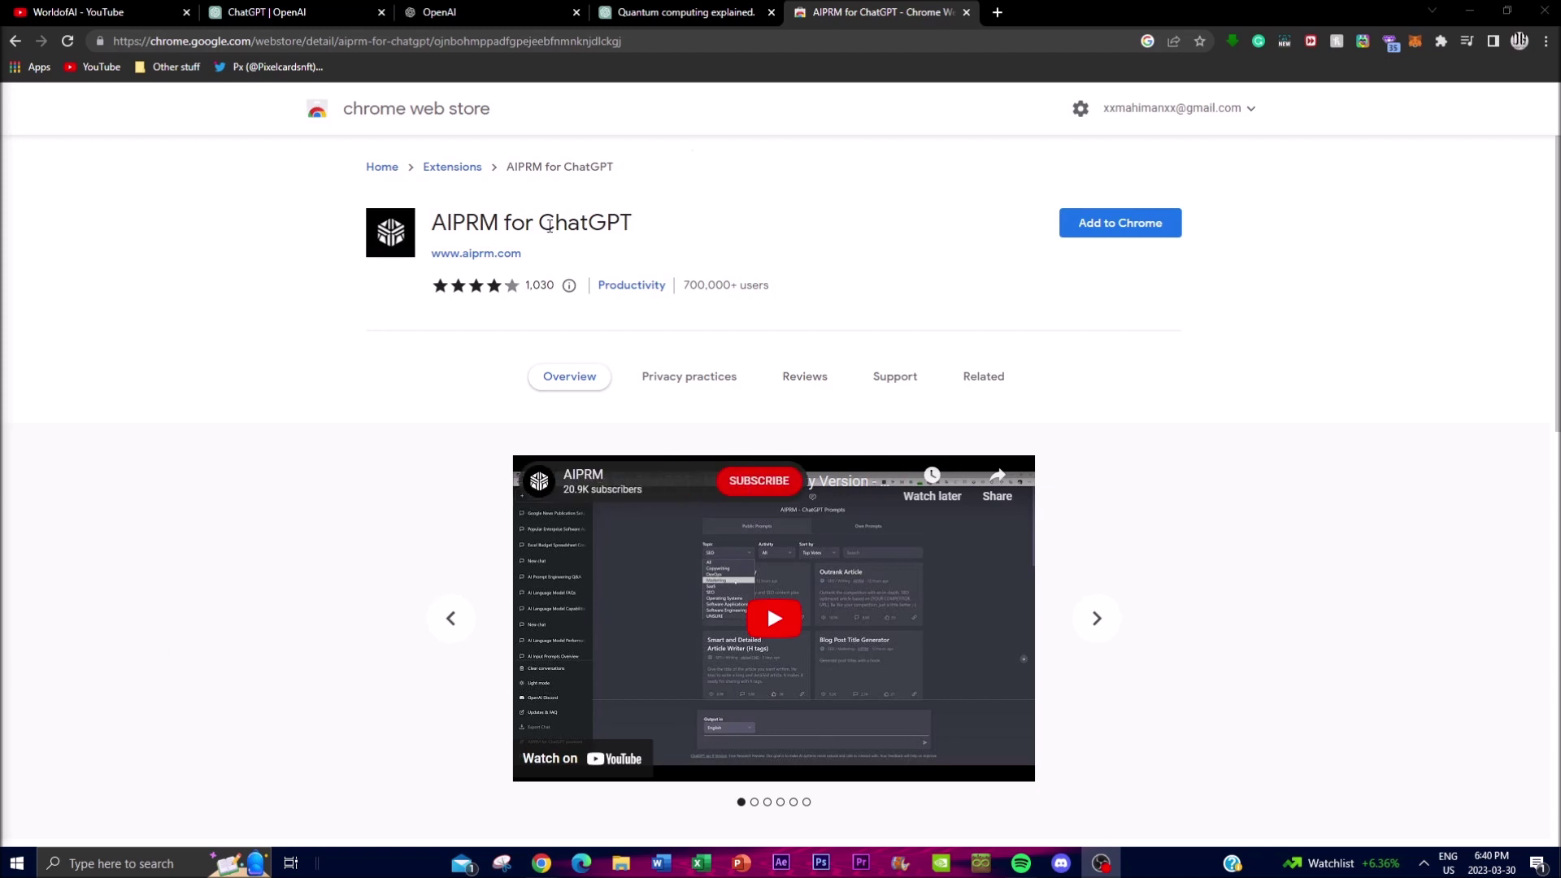
Add the AIPRM for ChatGPT extension to Chrome from its Web Store listing
scroll(1141, 288, down, 1)
scroll(1134, 287, down, 2)
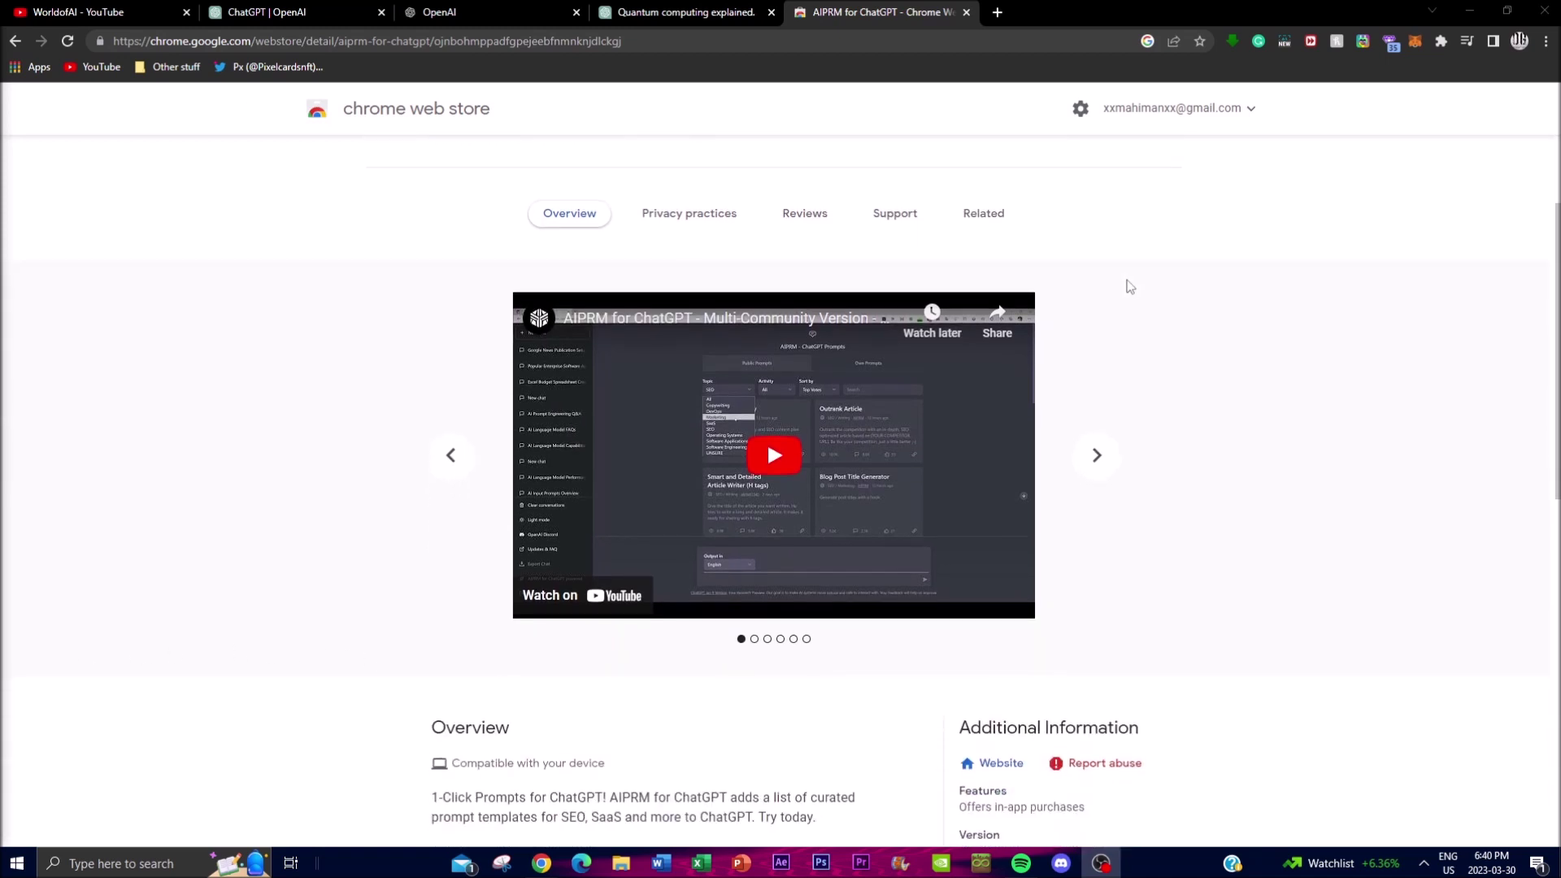
scroll(1134, 287, up, 2)
click(1163, 232)
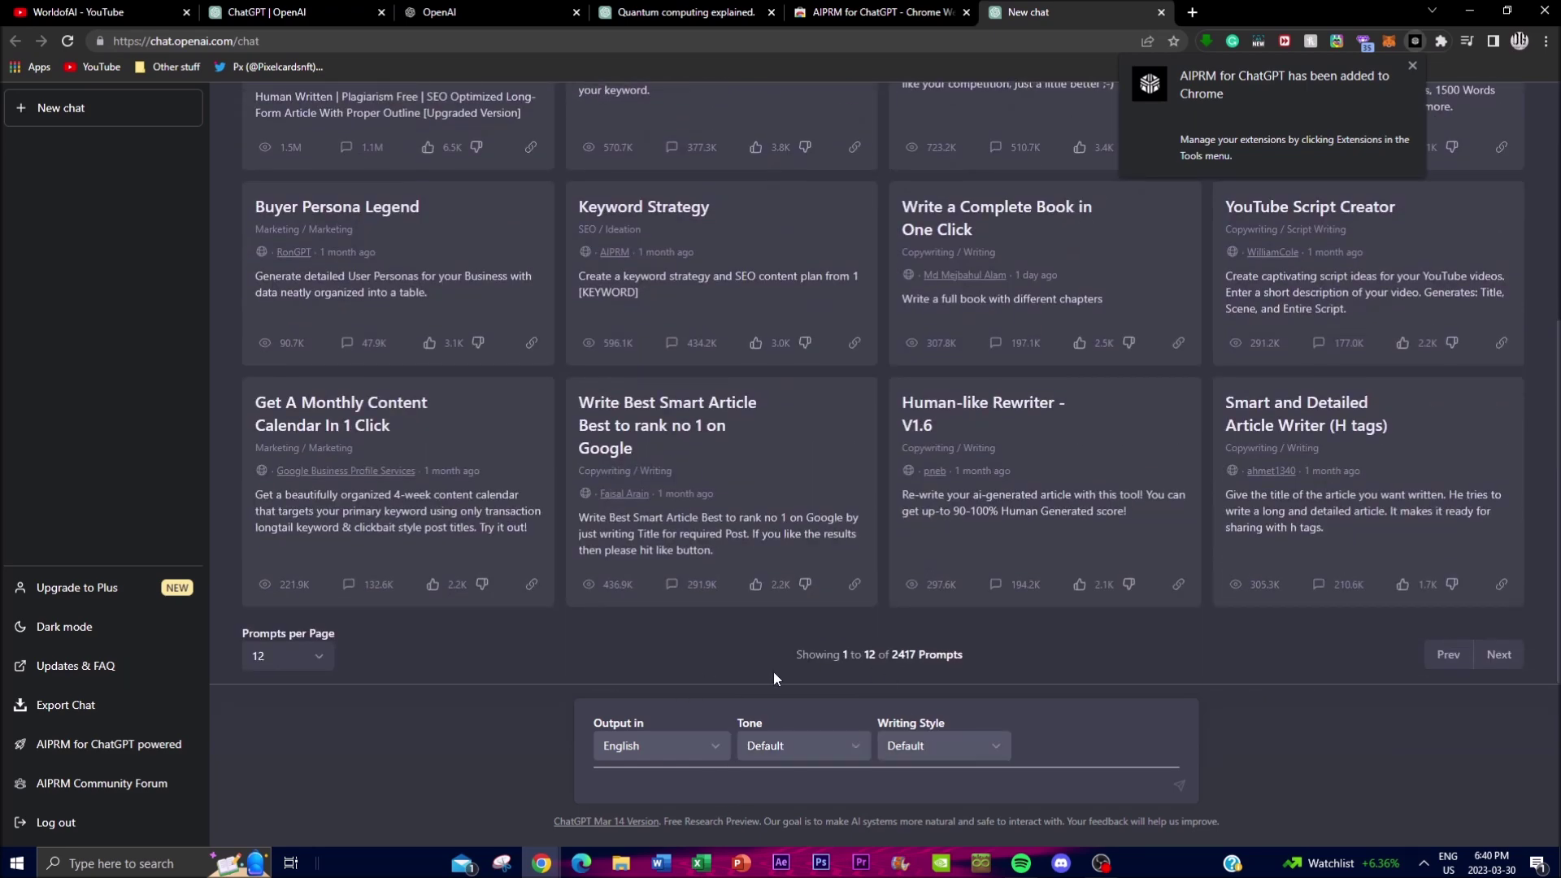
Scroll through the AIPRM grid of 2417 public prompts and back to the search bar
scroll(776, 642, up, 4)
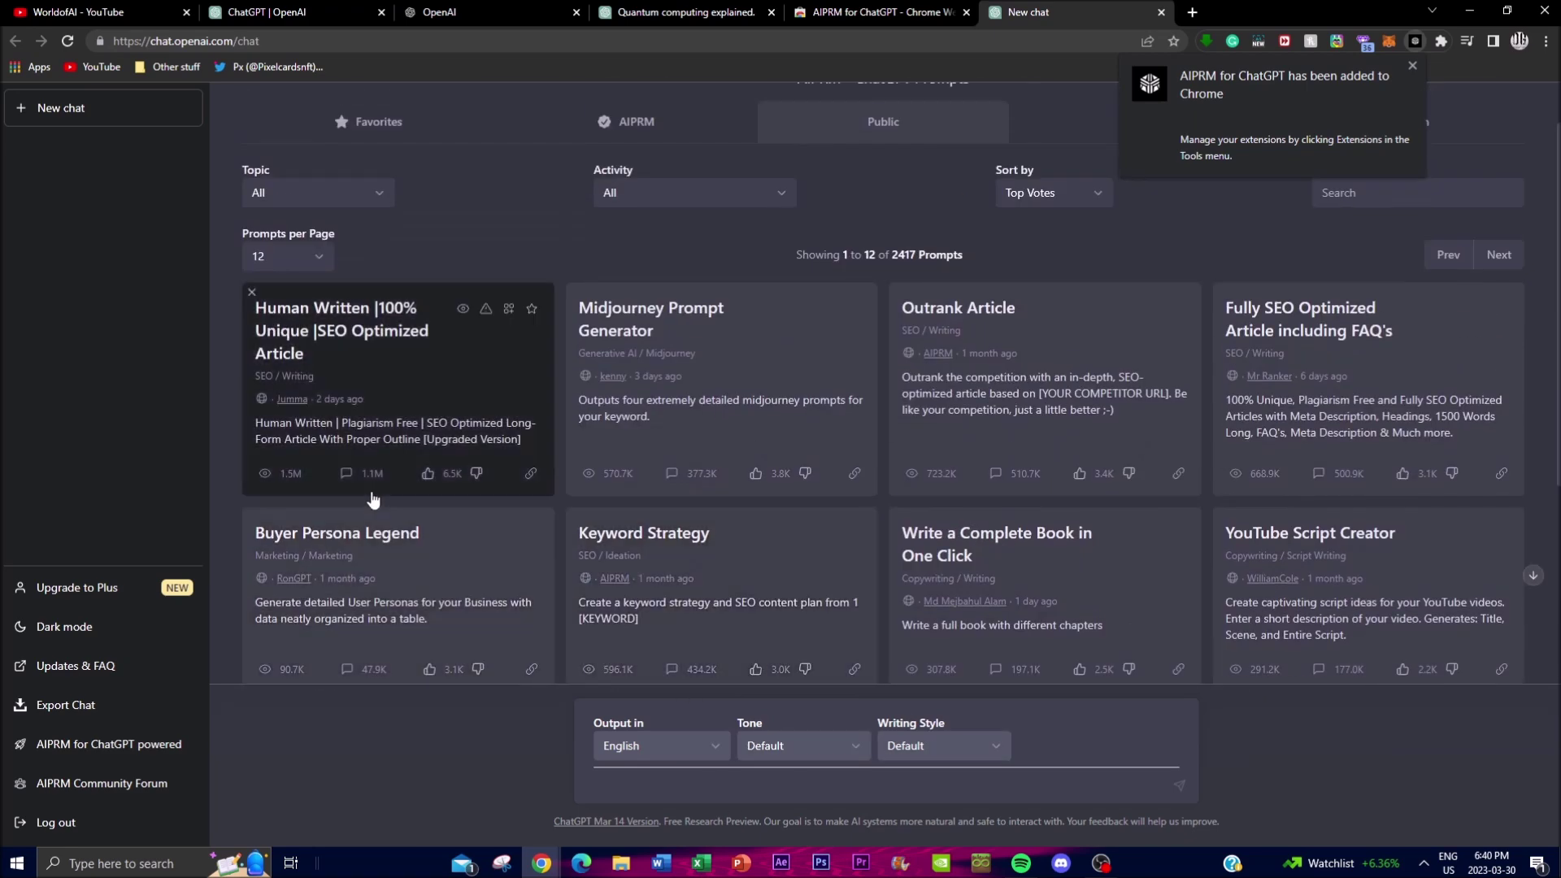
scroll(407, 504, up, 1)
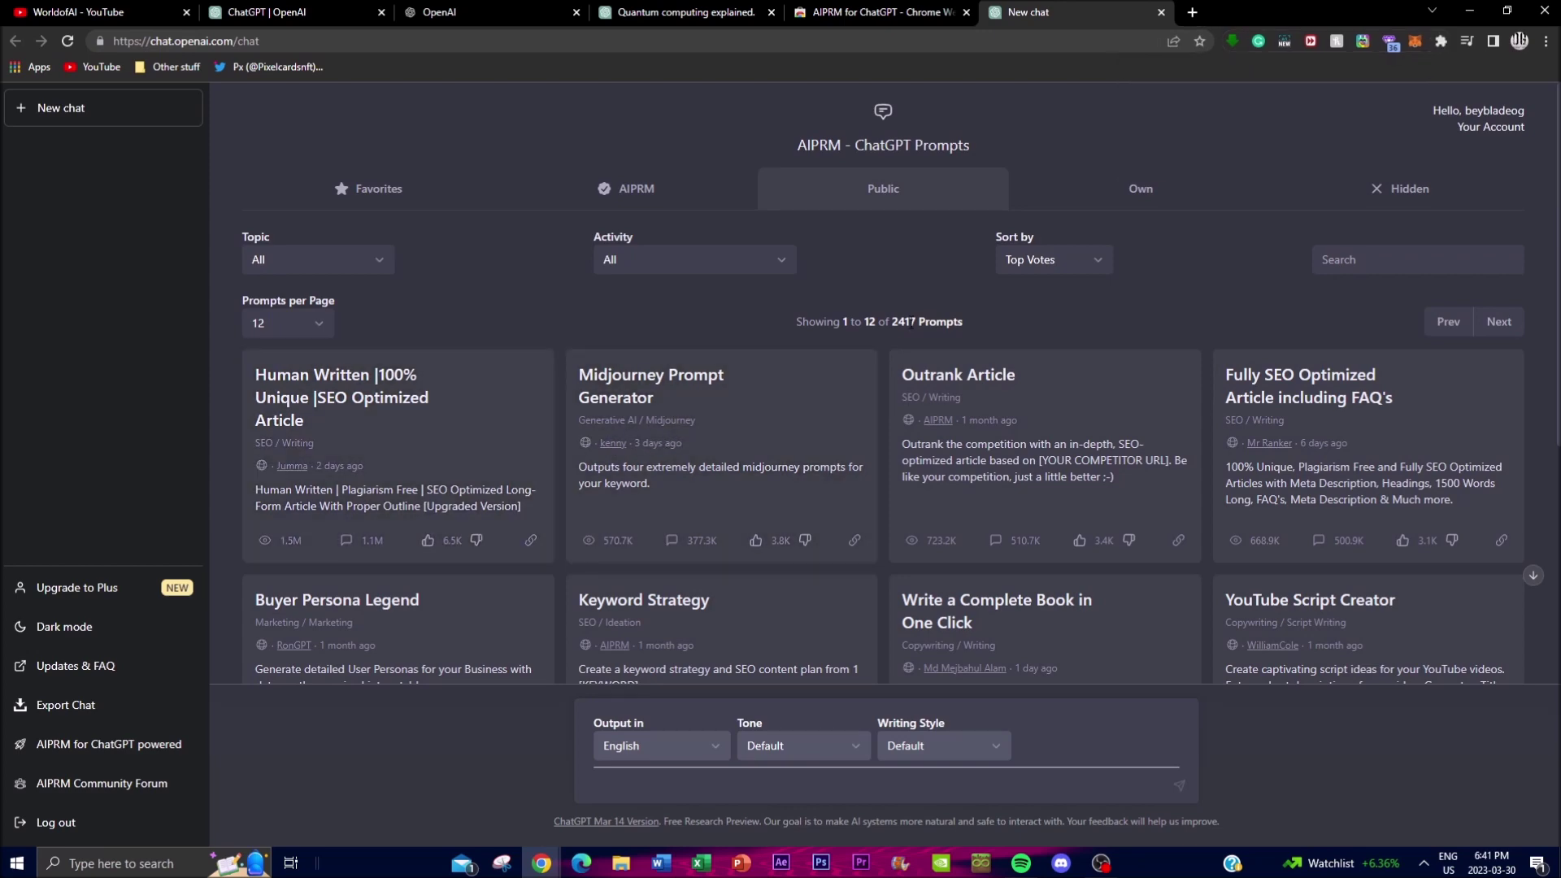
scroll(1431, 504, down, 3)
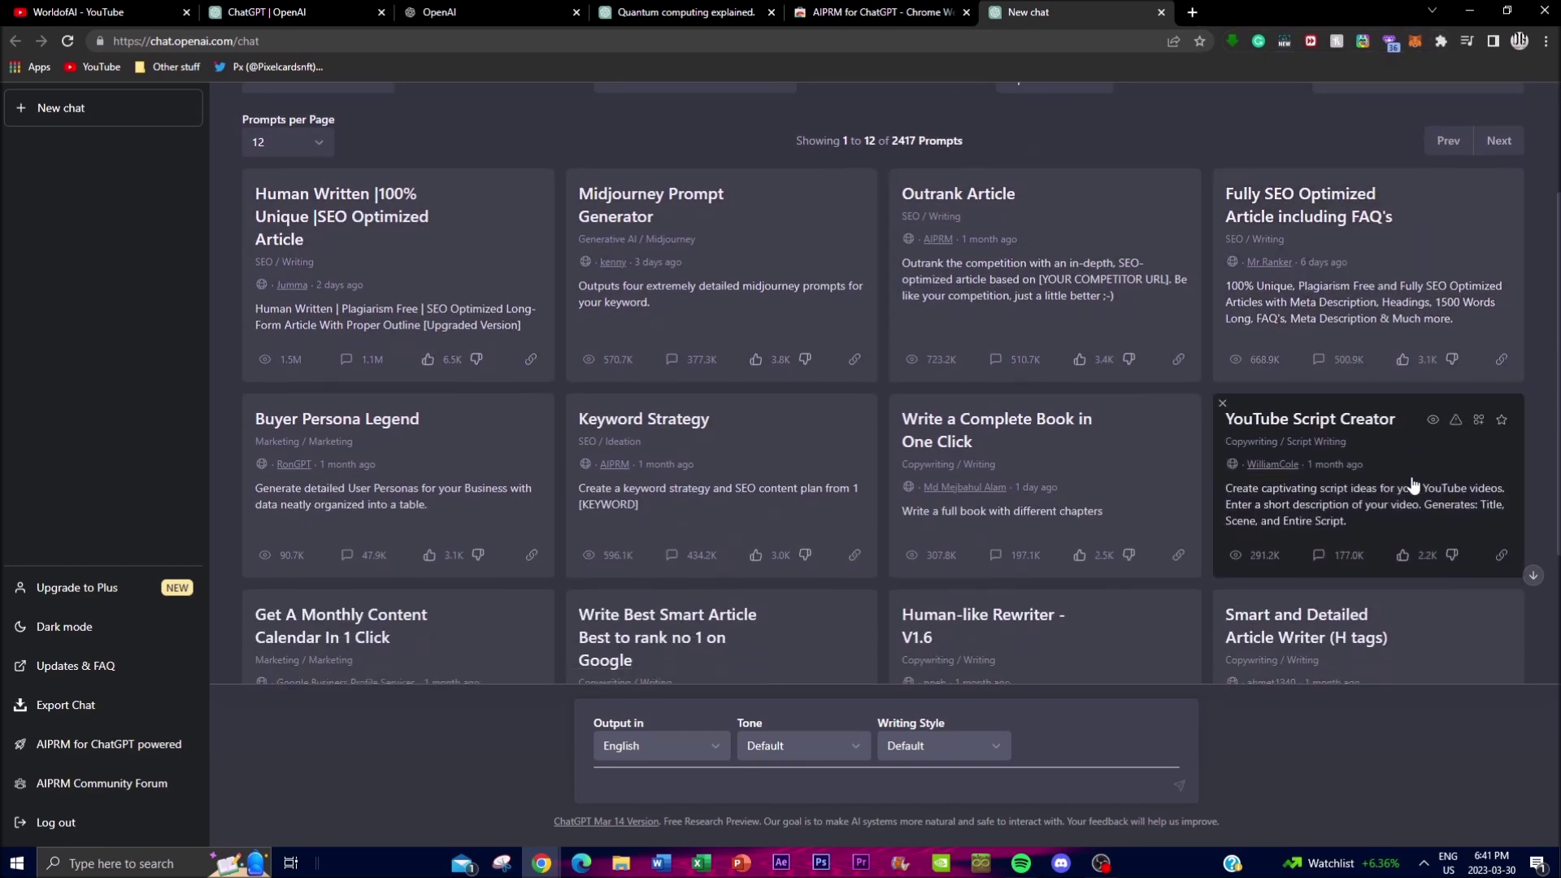
scroll(830, 443, up, 3)
scroll(713, 368, down, 4)
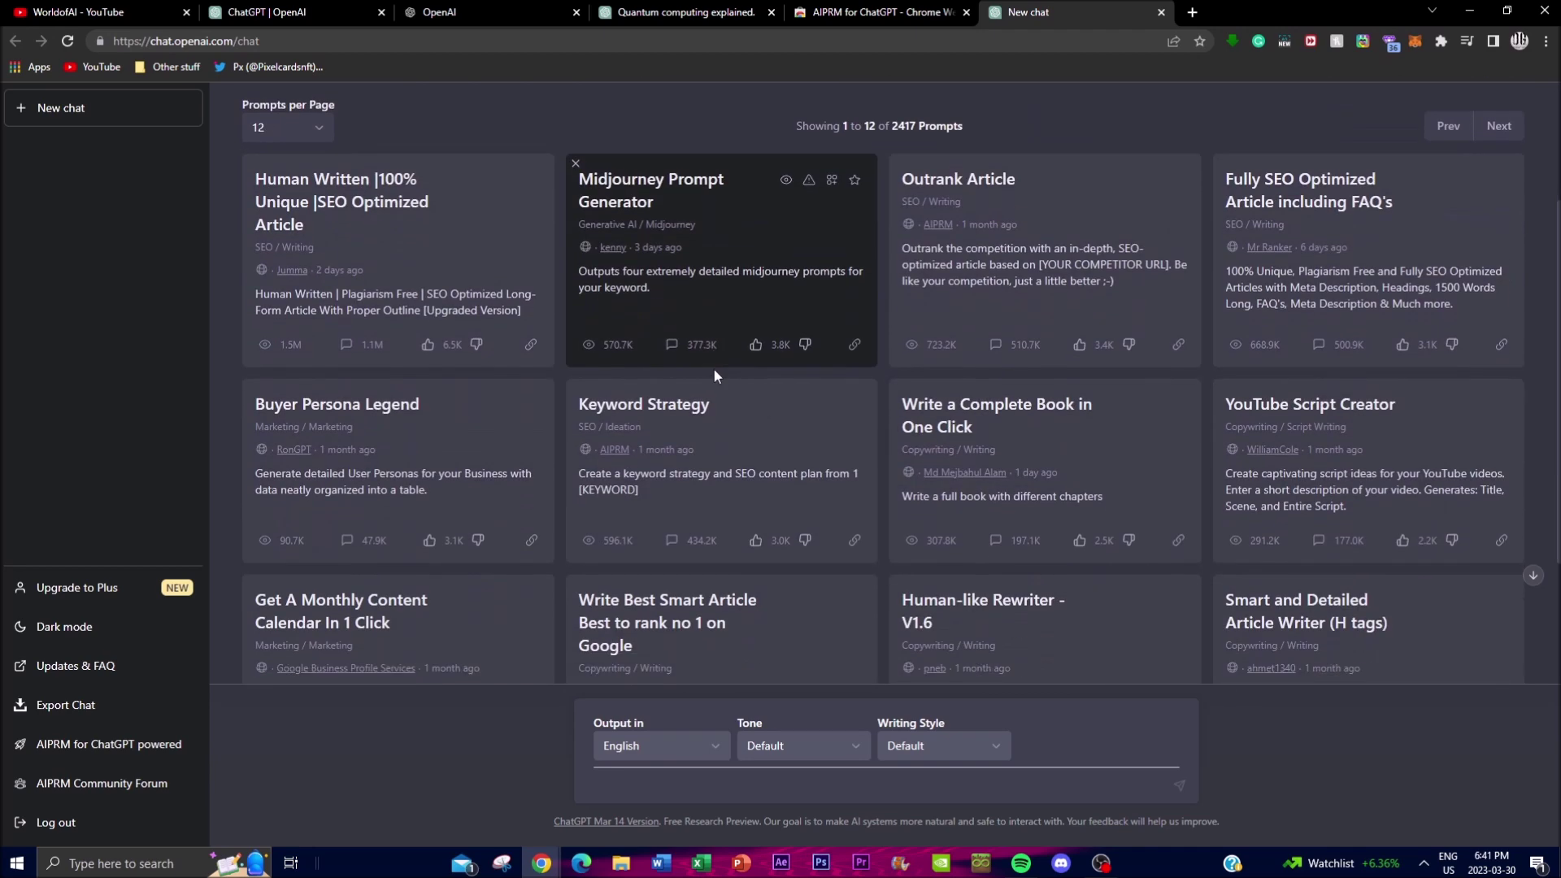
scroll(697, 337, down, 1)
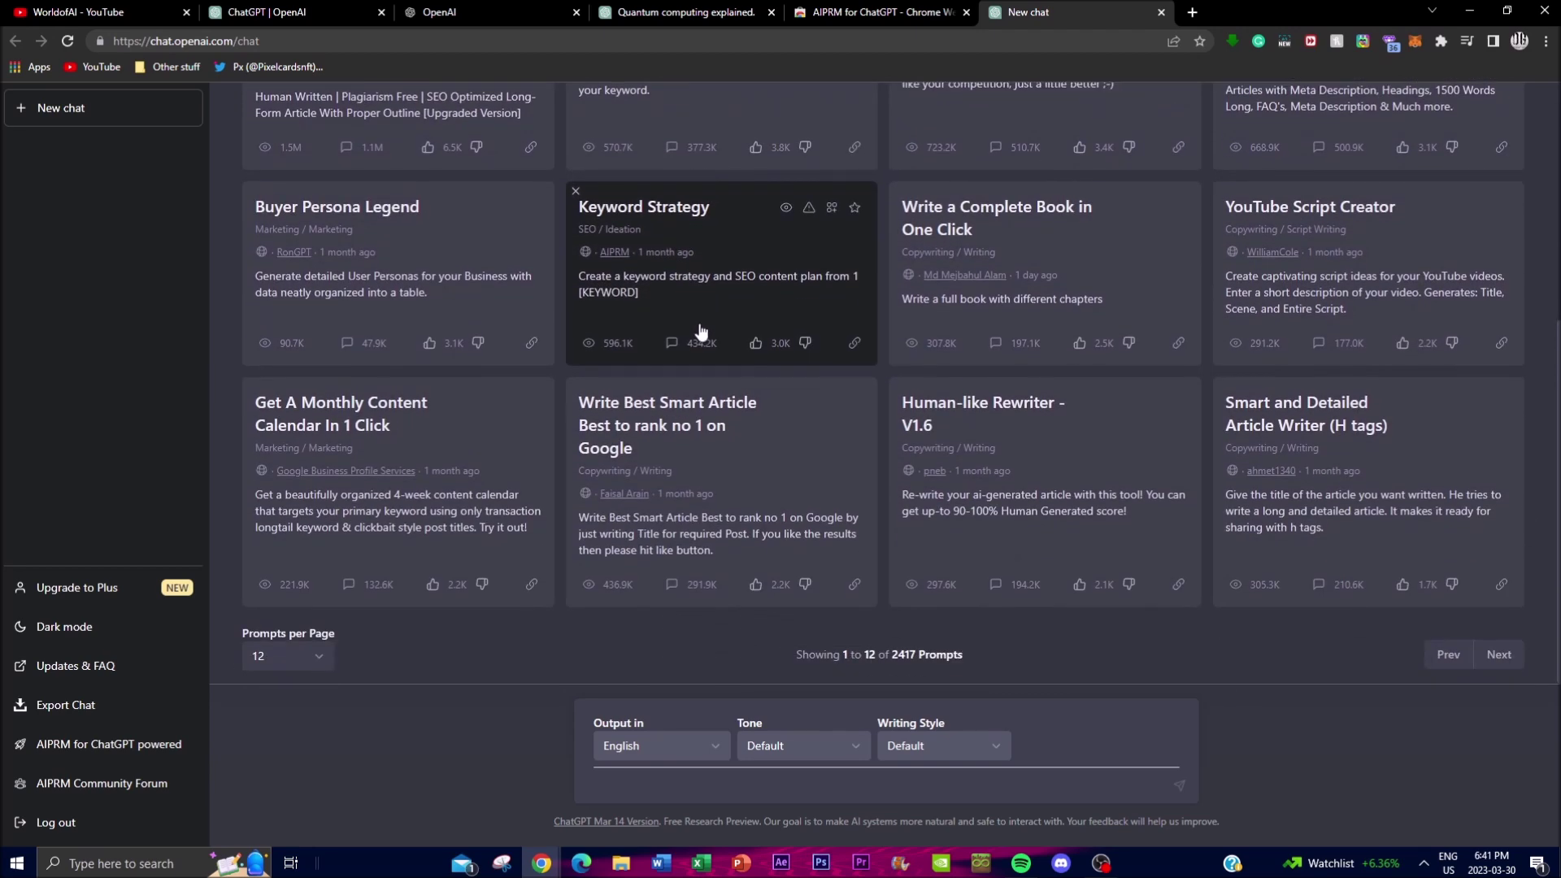
scroll(1120, 638, up, 5)
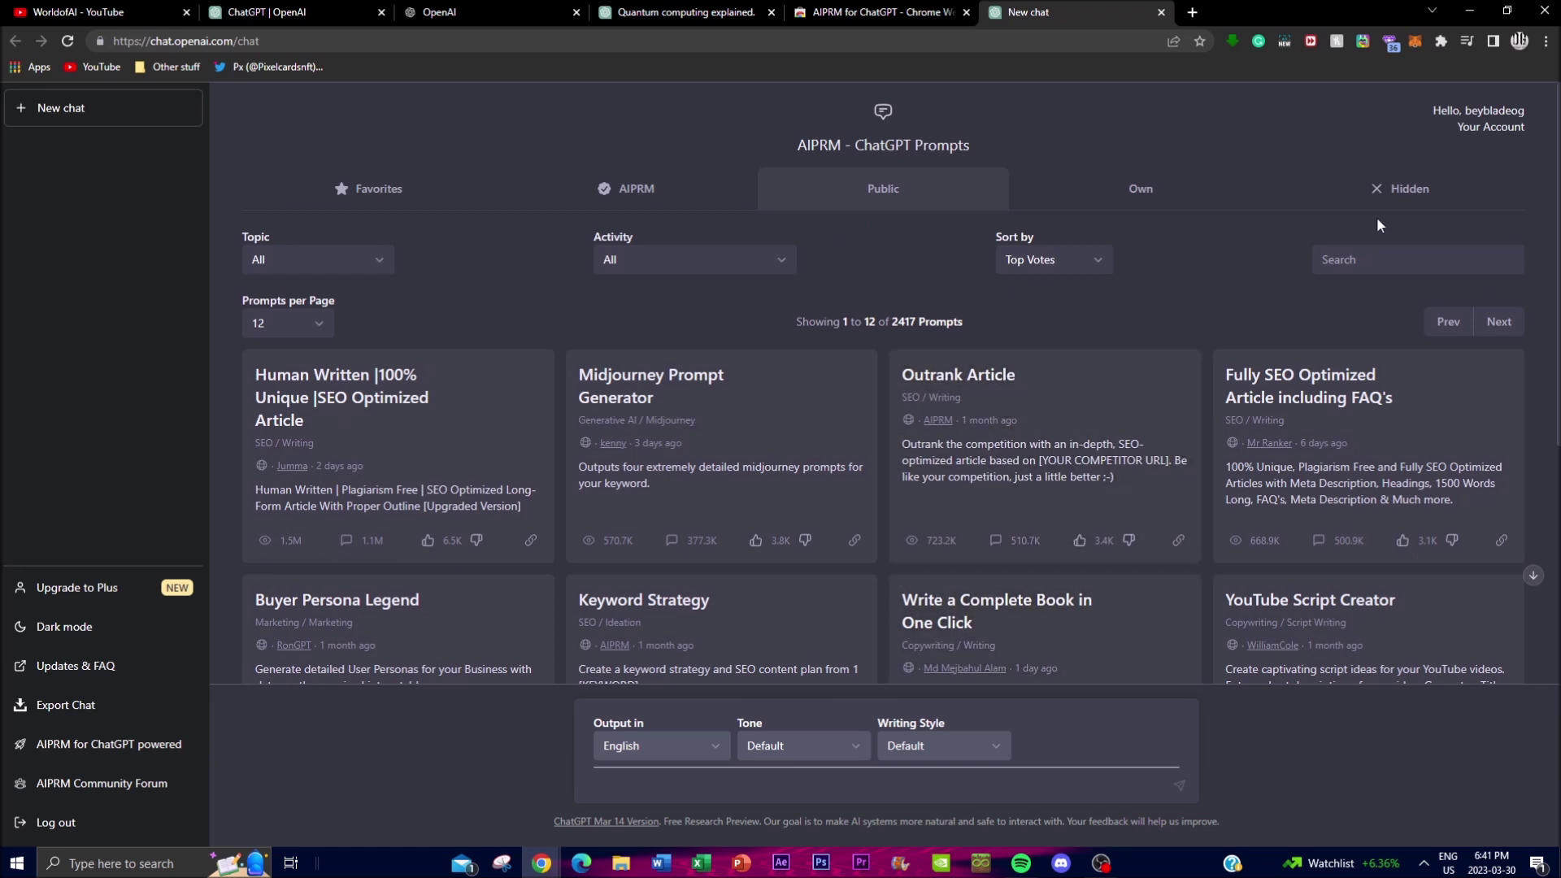
click(1367, 249)
Search AIPRM for 'resume' and load the Cover Letter Creator prompt
text(resume)
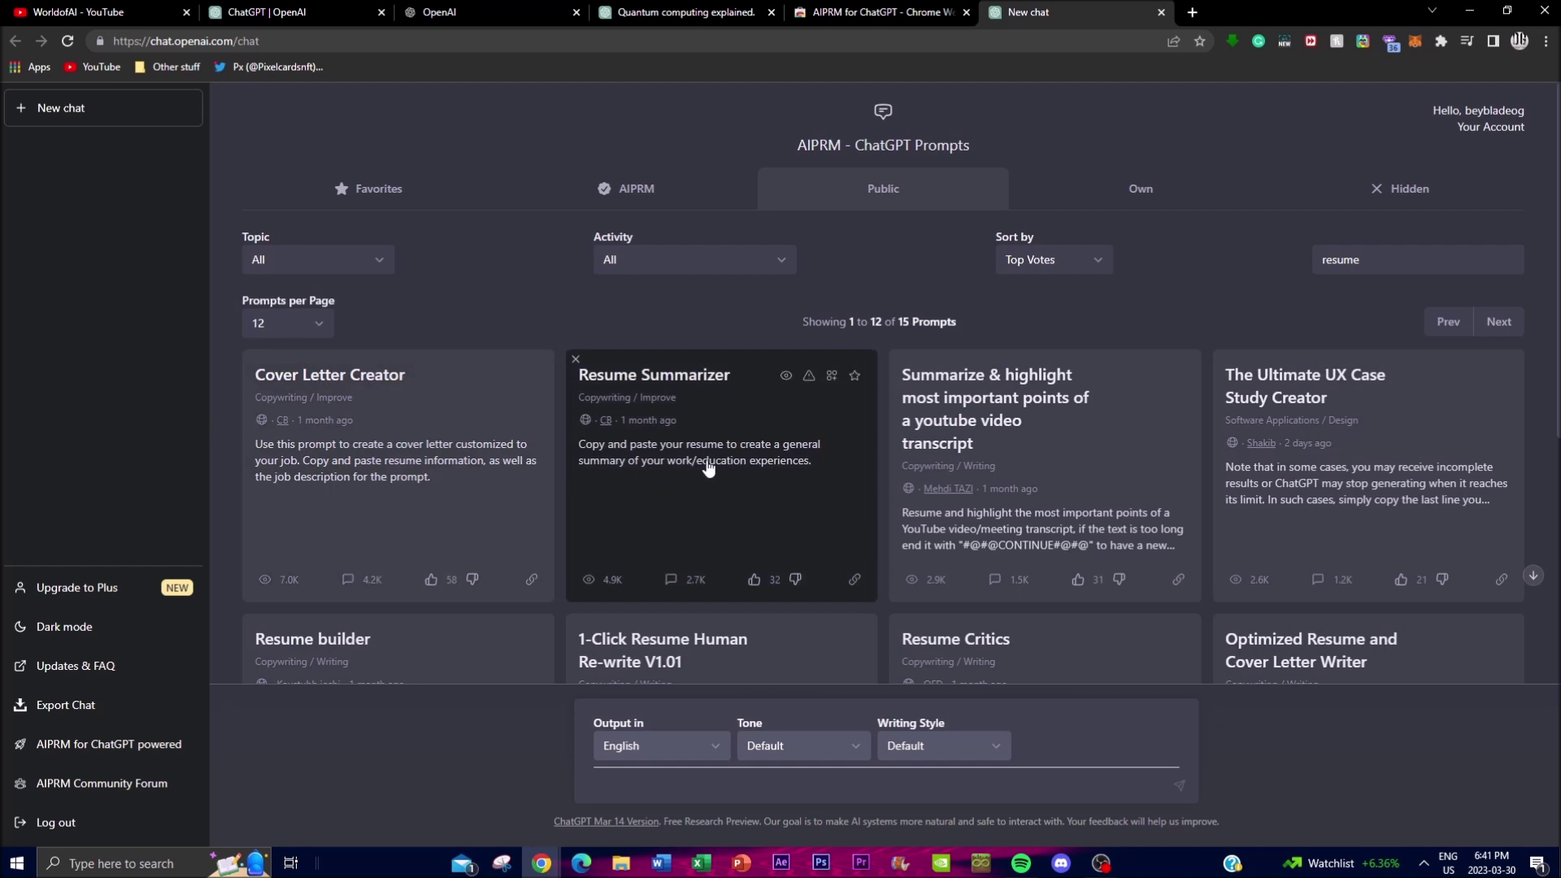
click(707, 467)
click(443, 498)
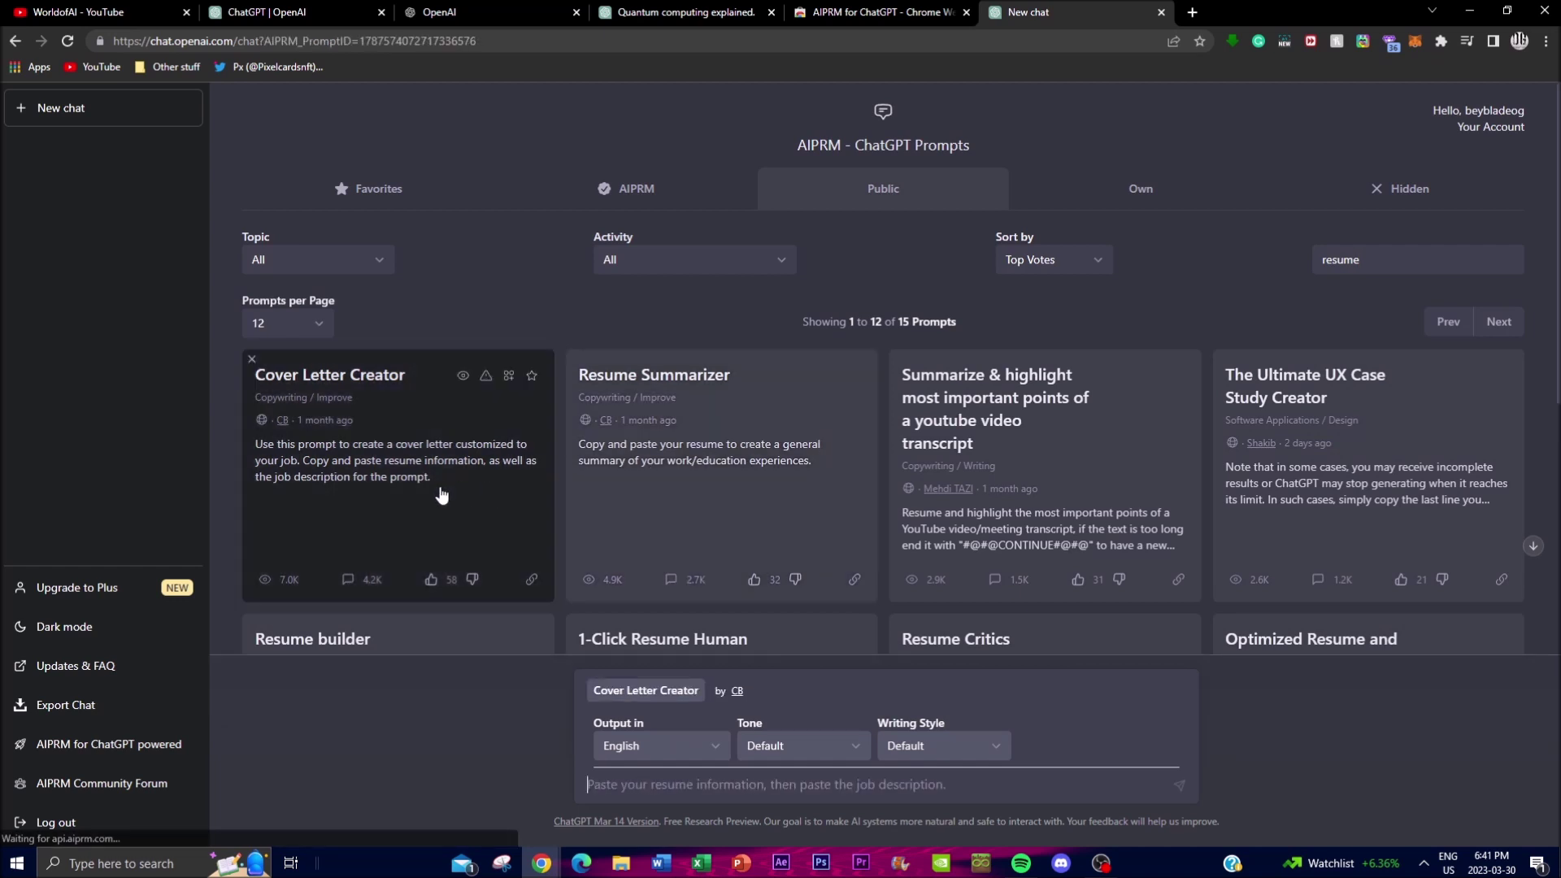
Paste the education and NASDAQ Business Analyst job details and send them
click(633, 782)
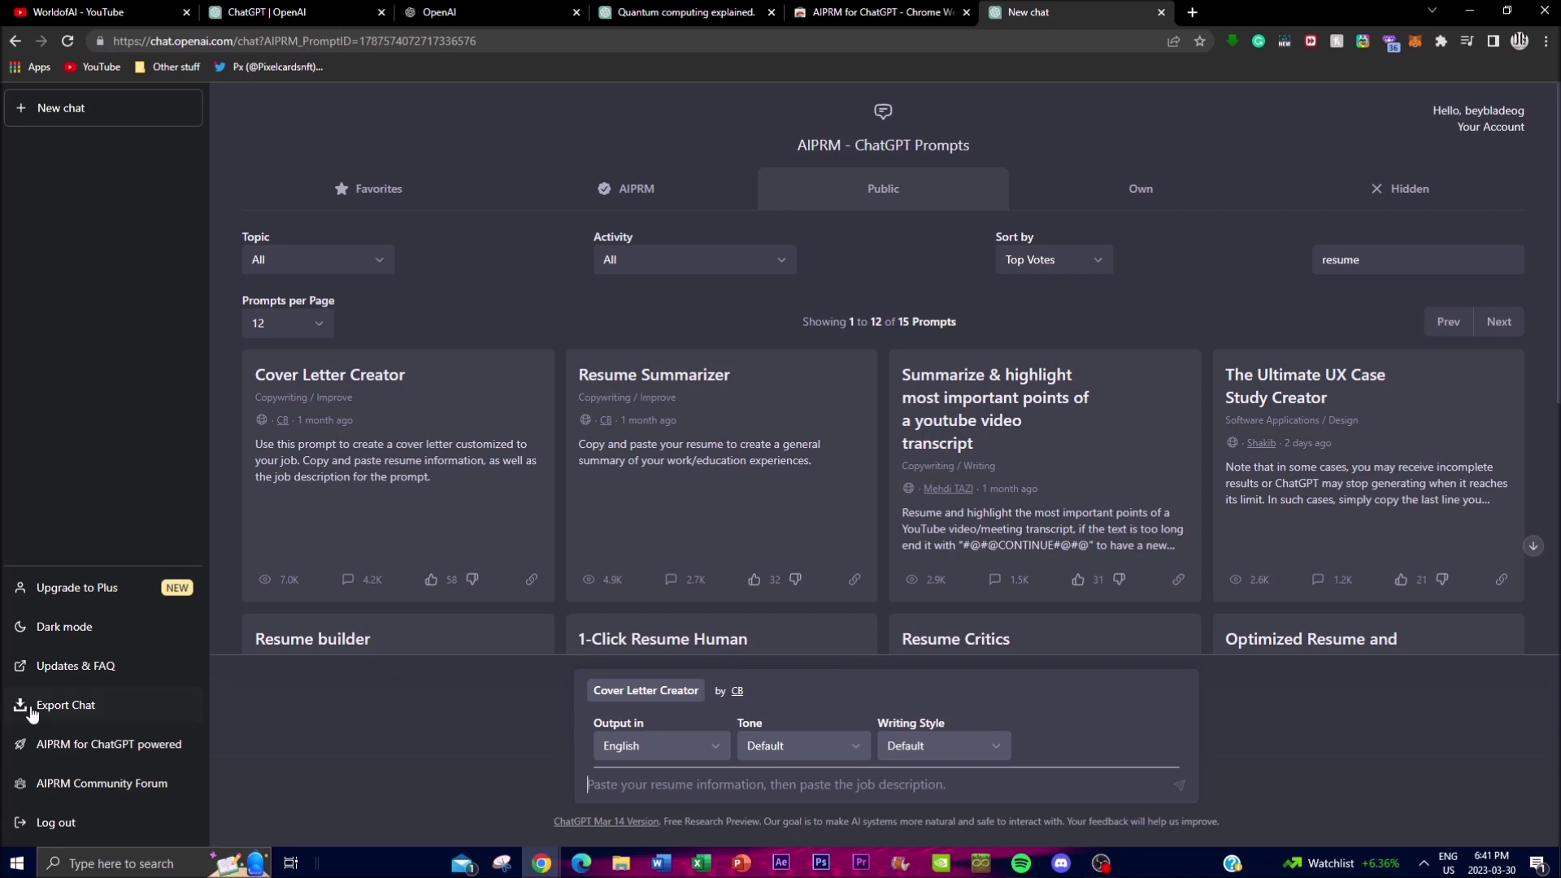
text(Temple University, Class of 2019 - GPA 3.5 - Major in Business Administration - Working at NASDAQ as a business analyst)
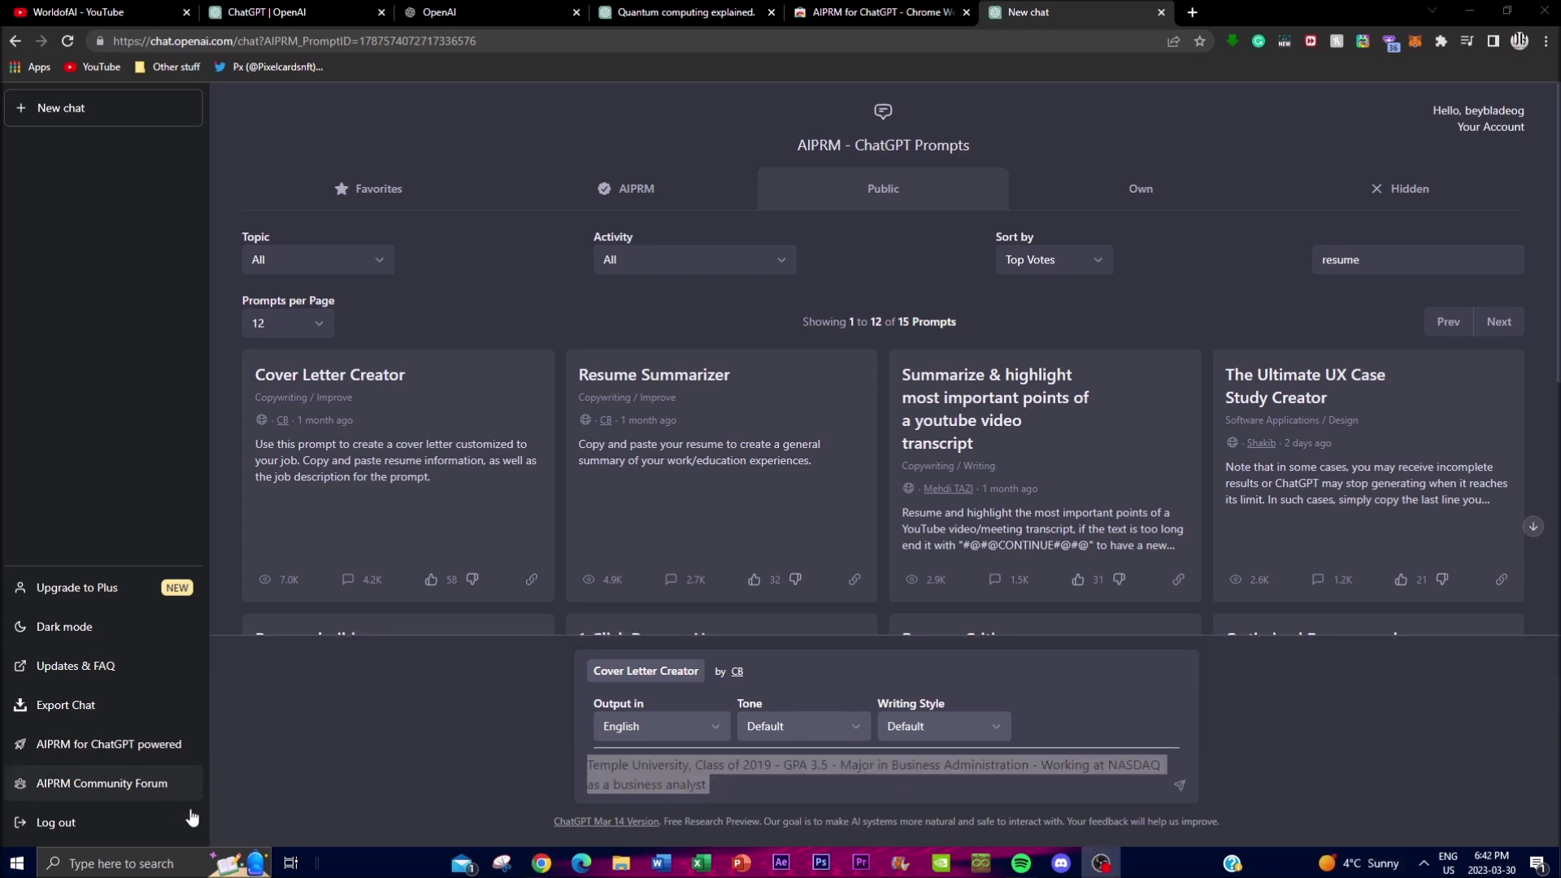
click(722, 789)
key(ctrl+a)
key(ctrl+c)
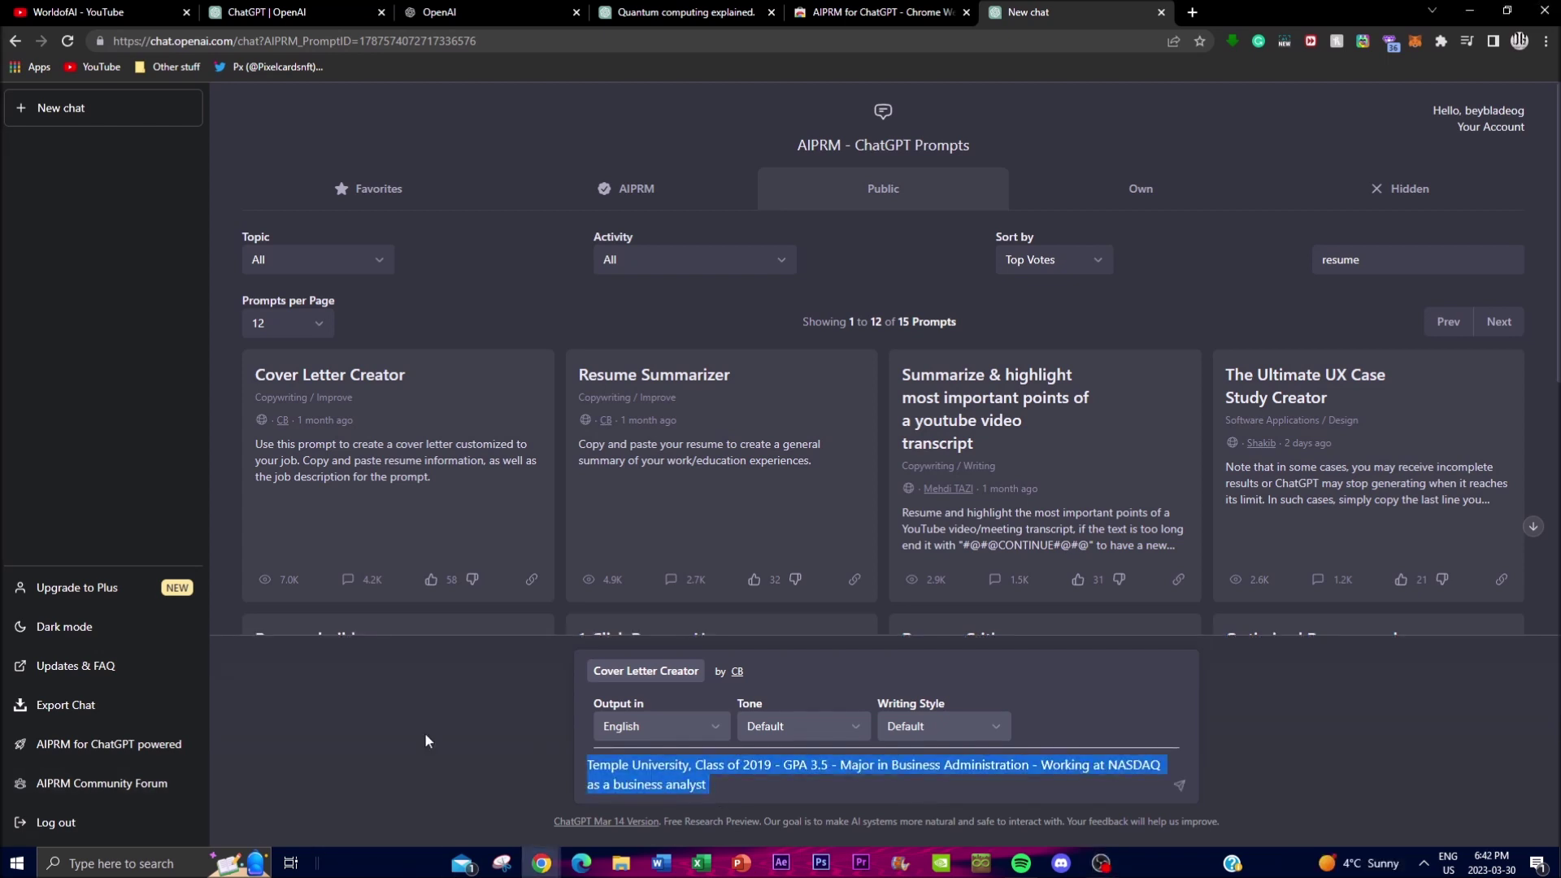
key(BackSpace)
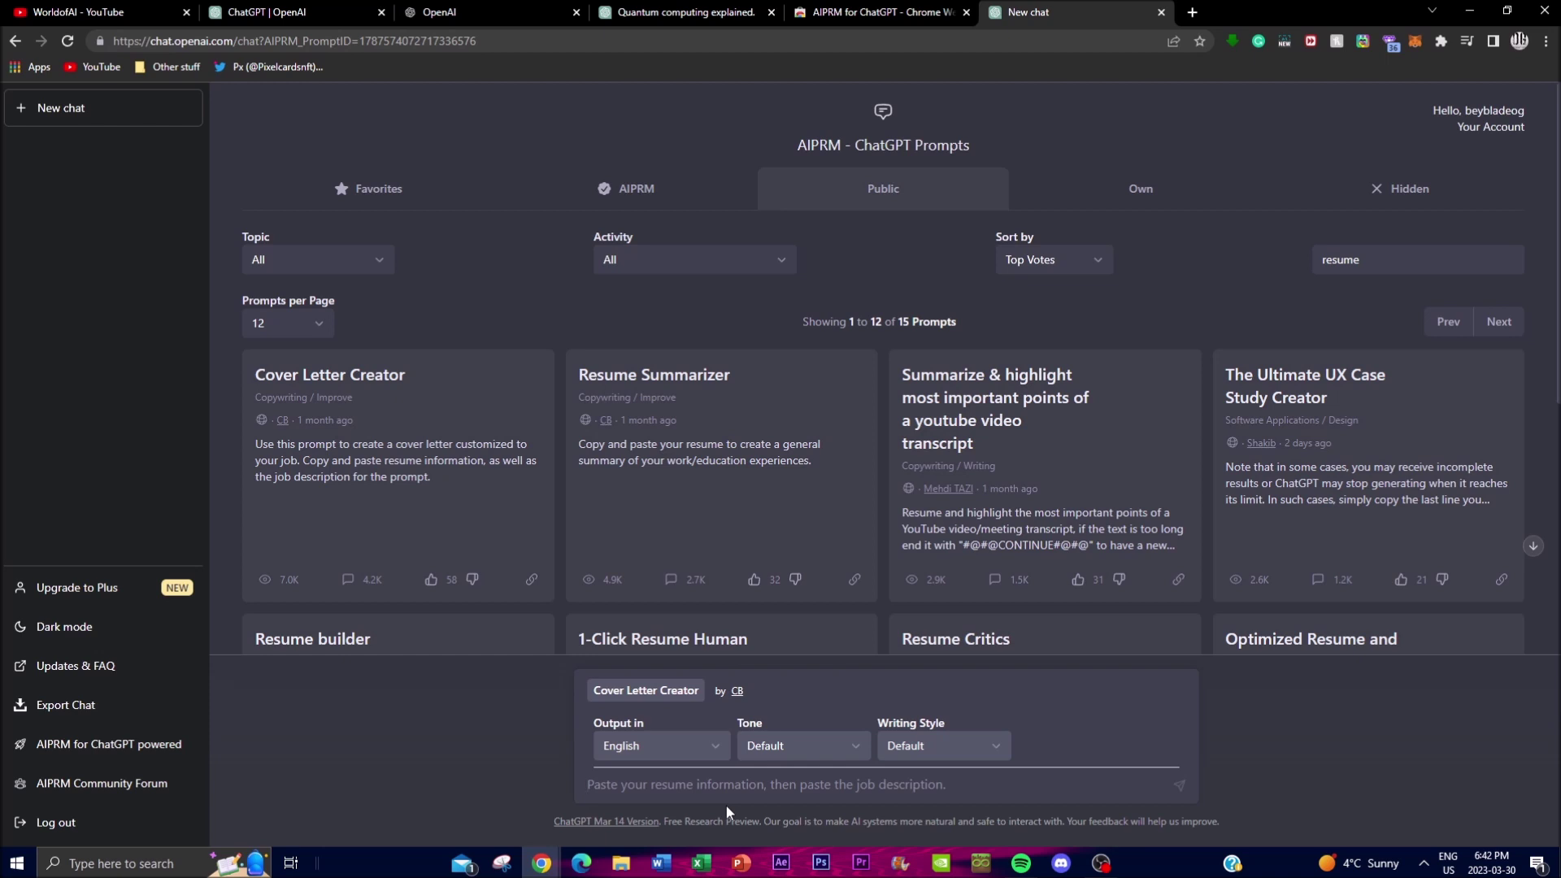
key(ctrl+v)
key(Return)
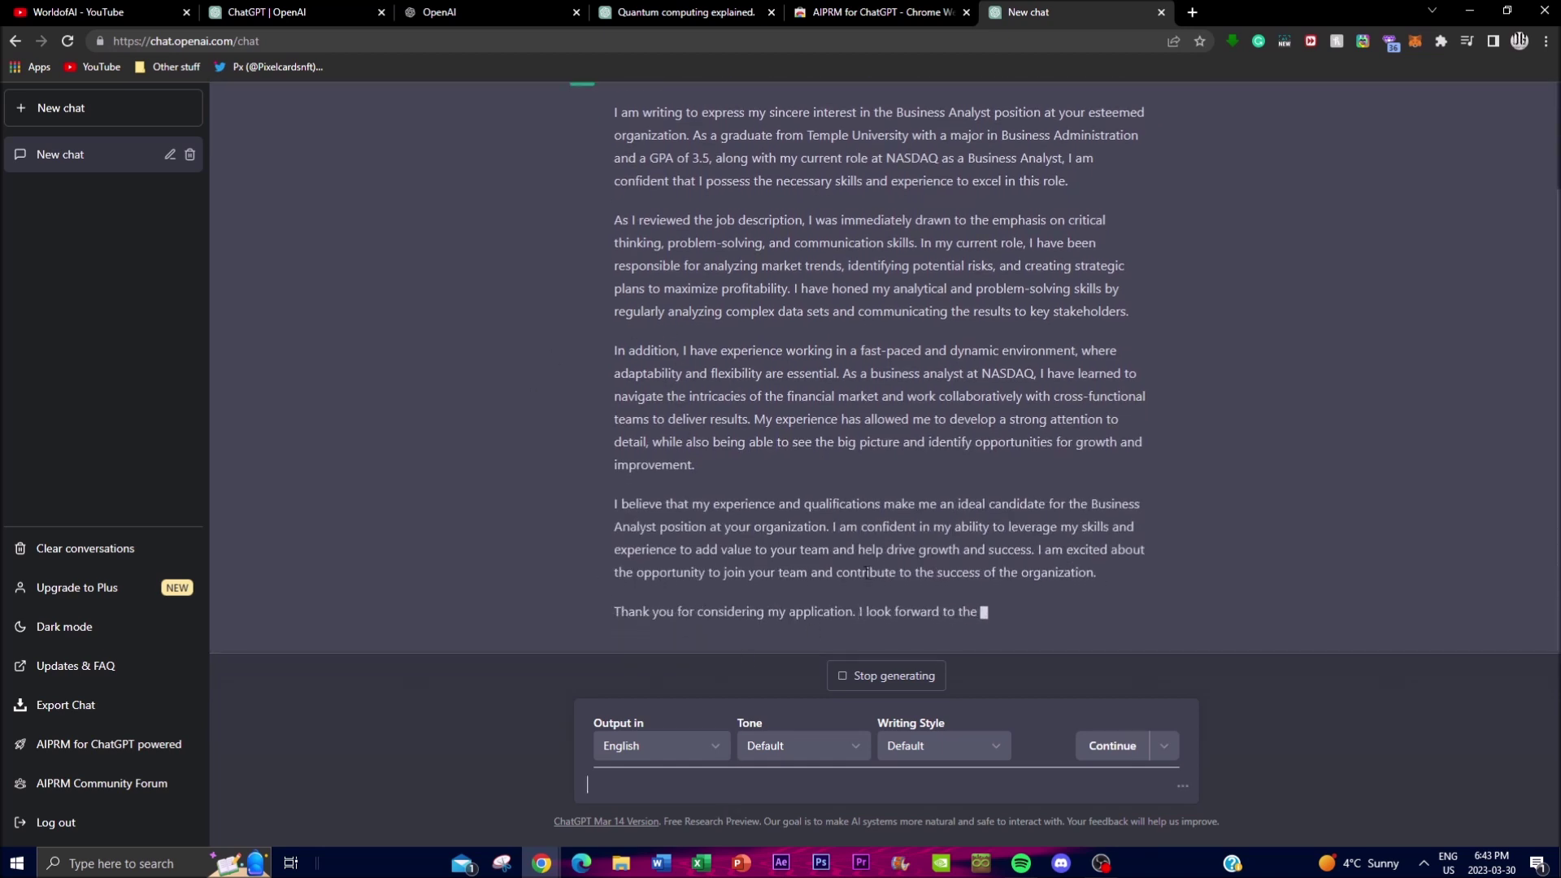
Scroll back through the finished Business Analyst cover letter to review it
scroll(817, 419, up, 2)
scroll(816, 420, down, 3)
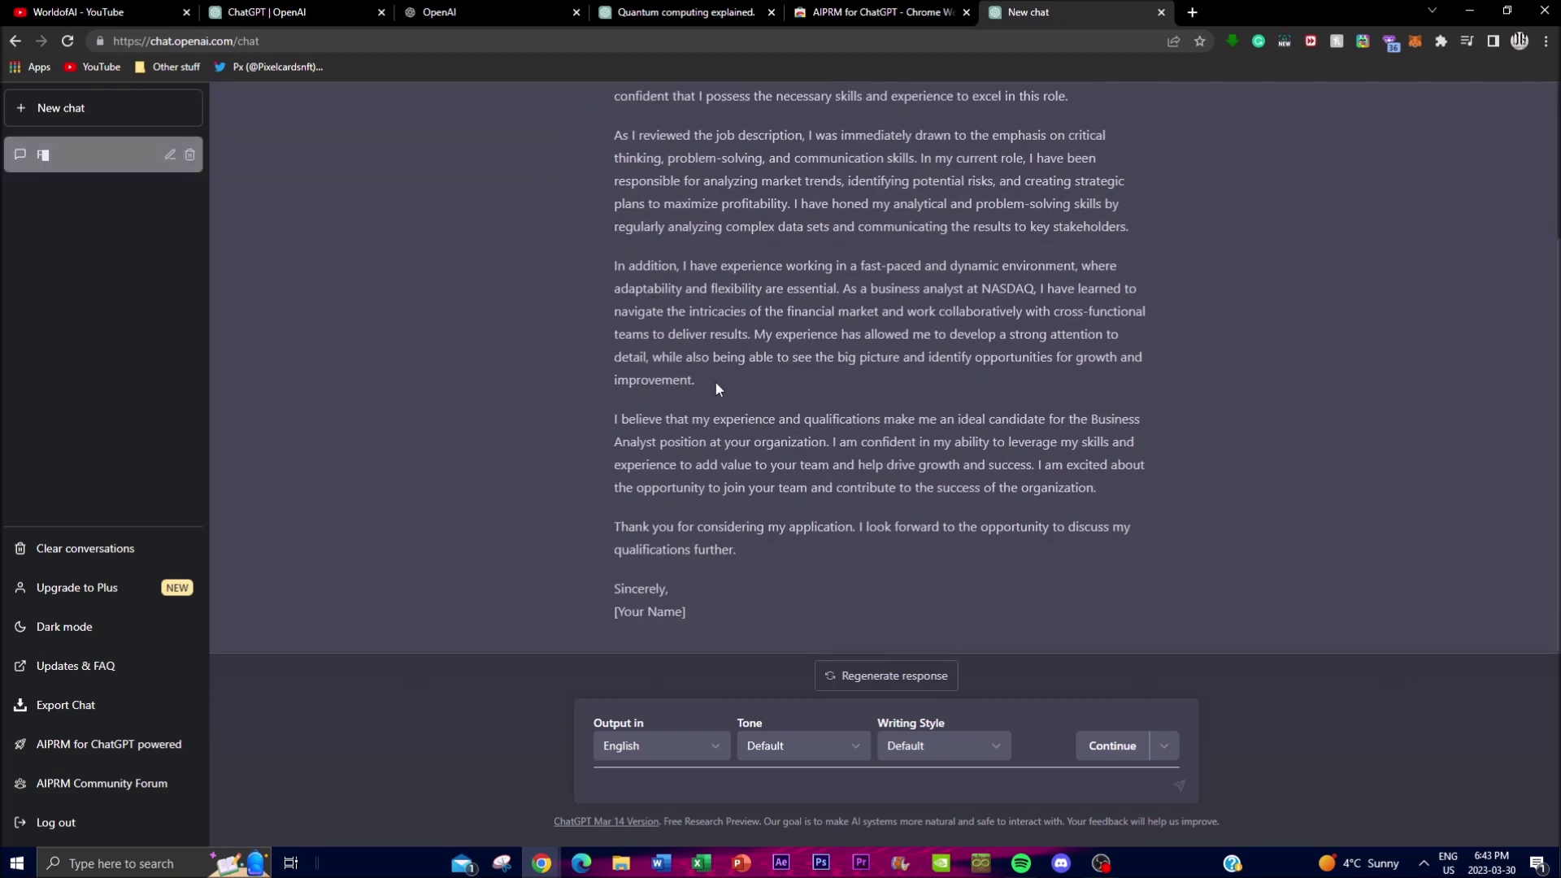
drag(778, 618, 623, 283)
scroll(623, 283, up, 3)
click(608, 231)
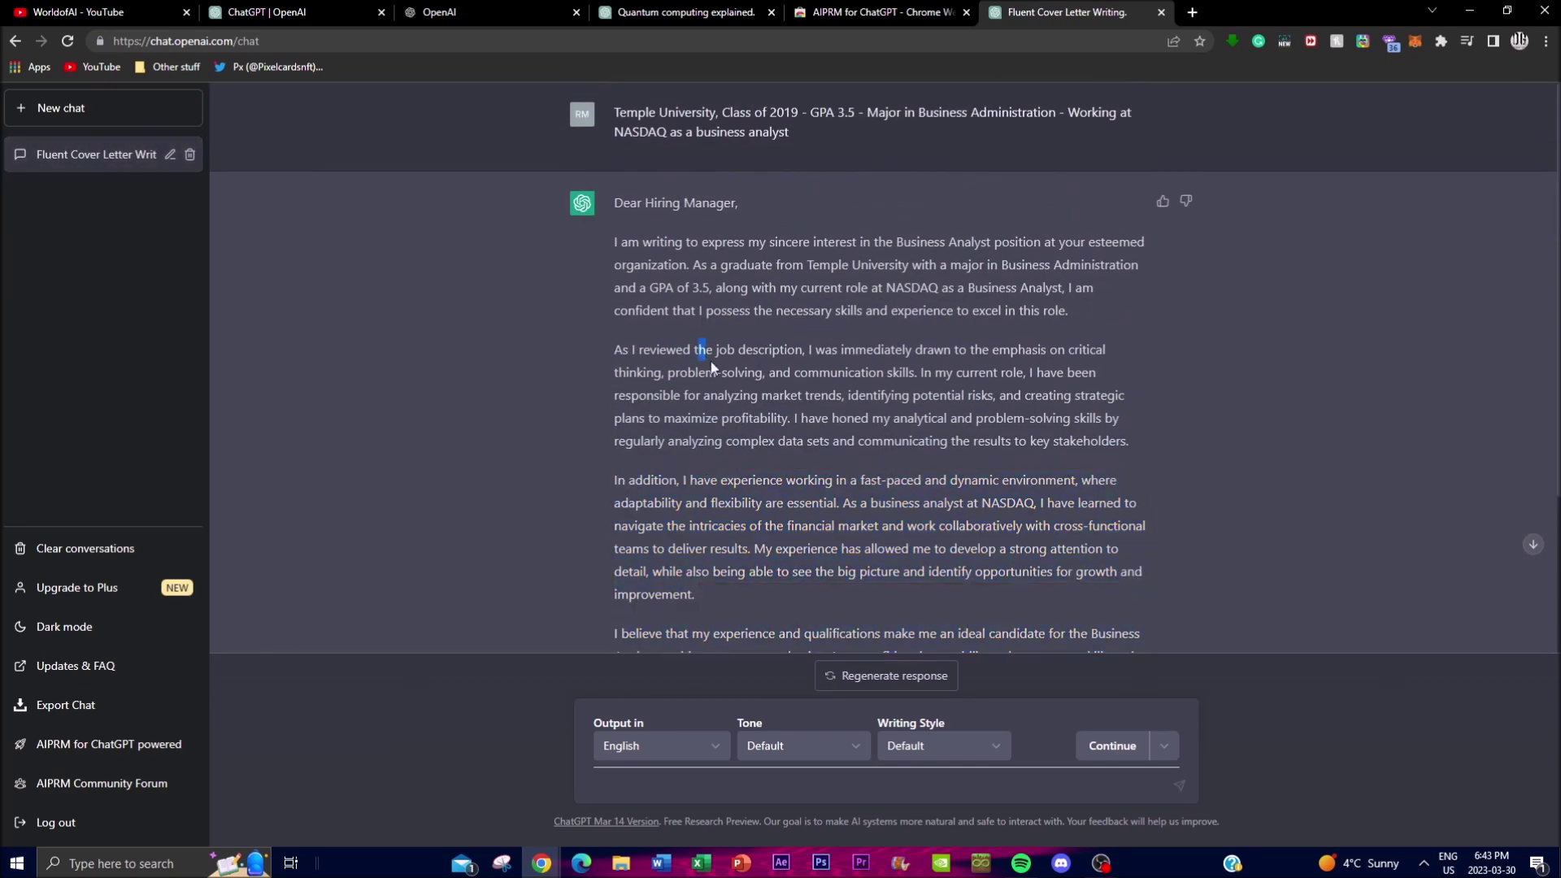
Start a new chat and clear the 'resume' search to list all 2417 prompts
click(102, 112)
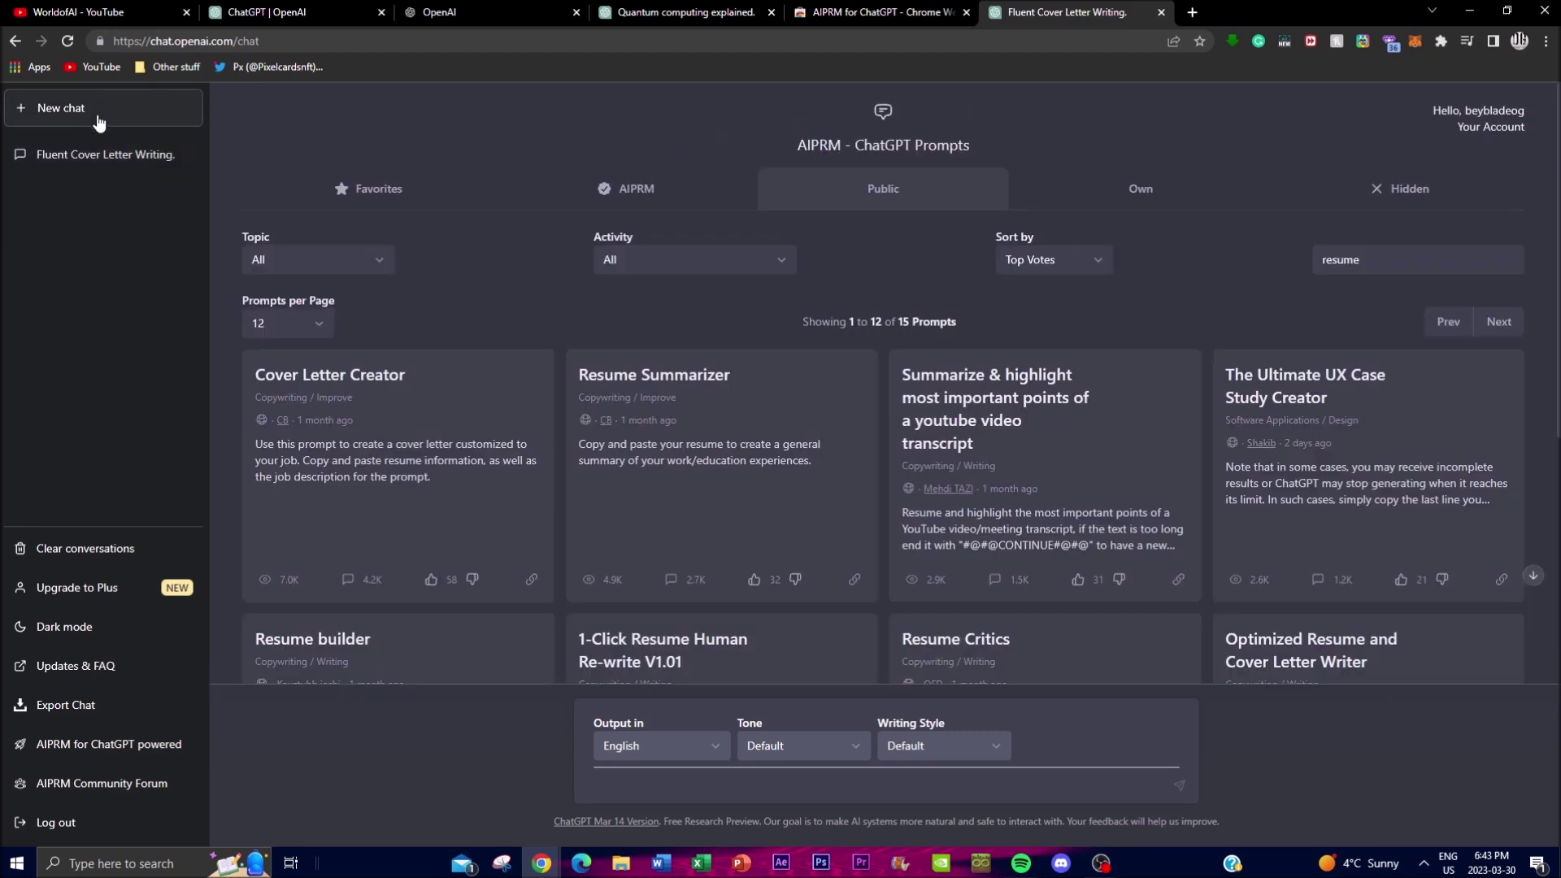
double_click(1391, 268)
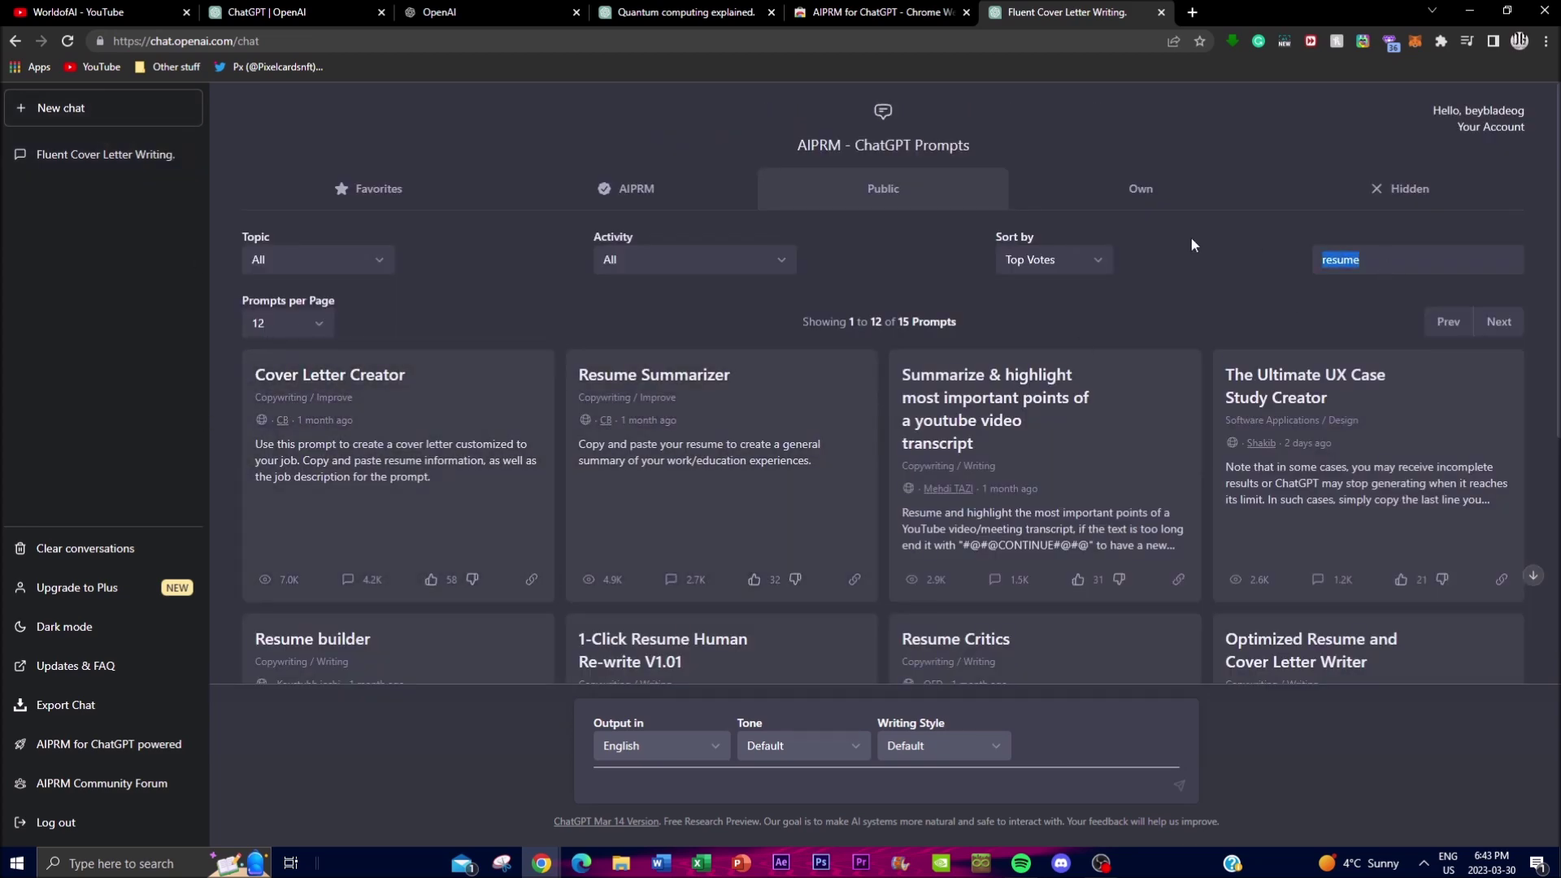
key(BackSpace)
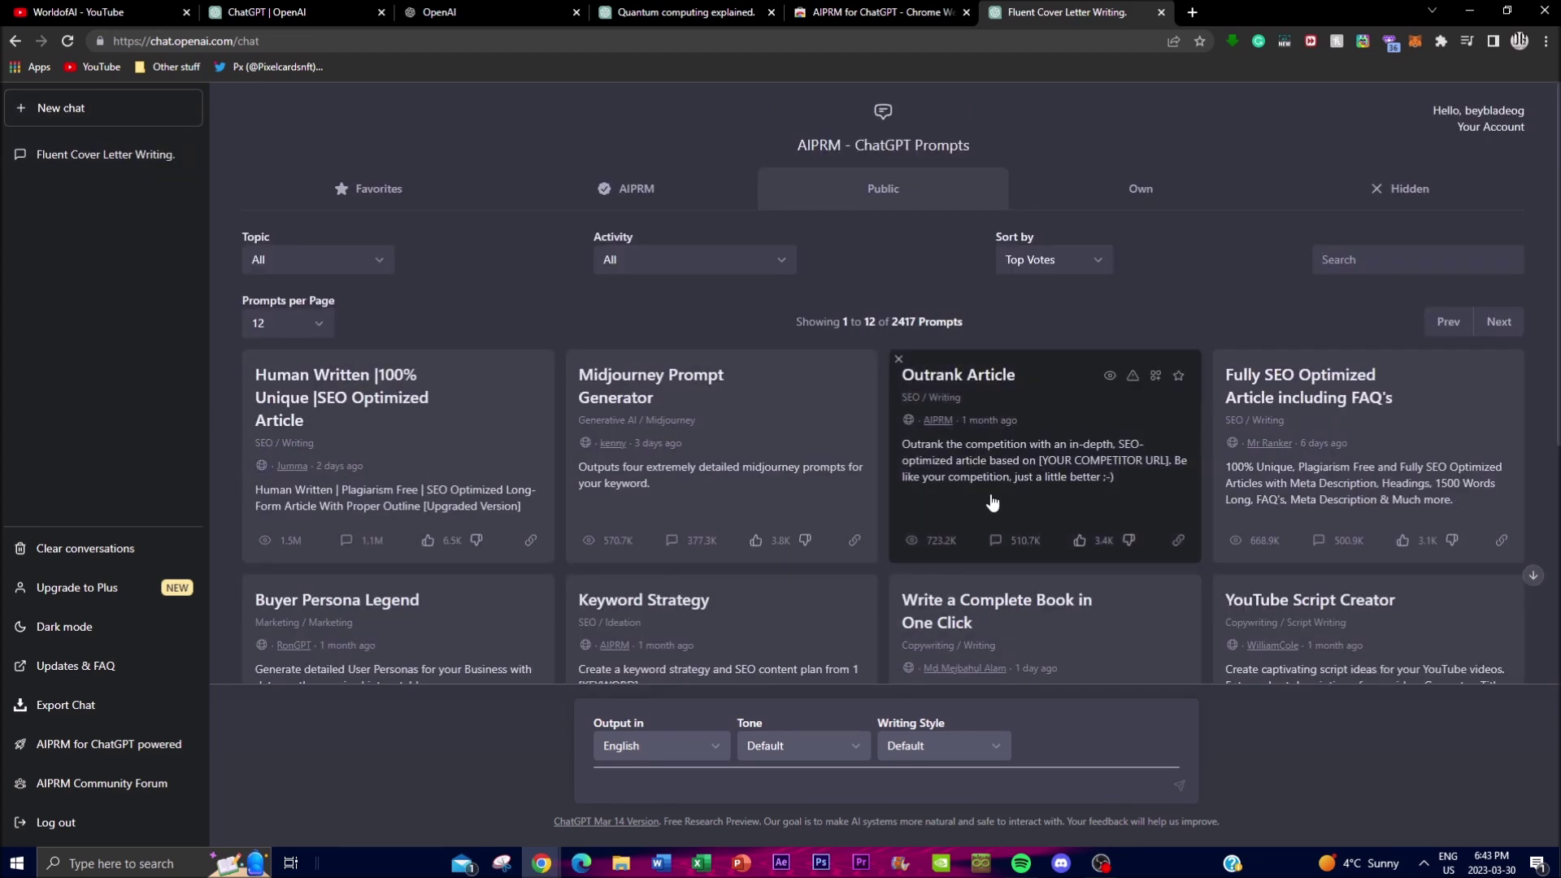
scroll(537, 488, down, 3)
scroll(412, 446, up, 3)
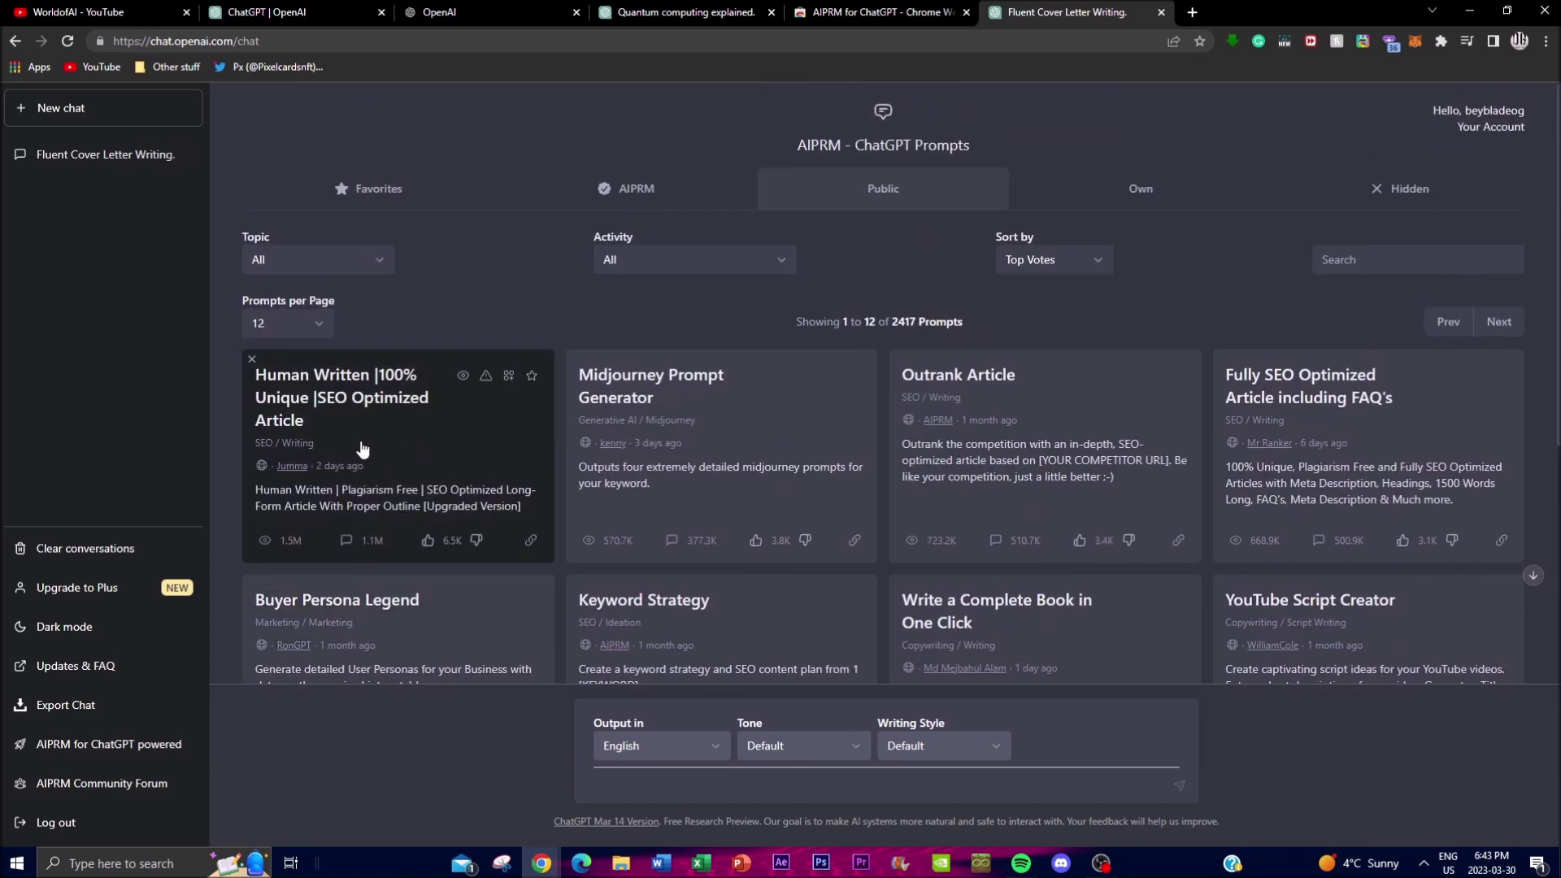
scroll(455, 427, down, 3)
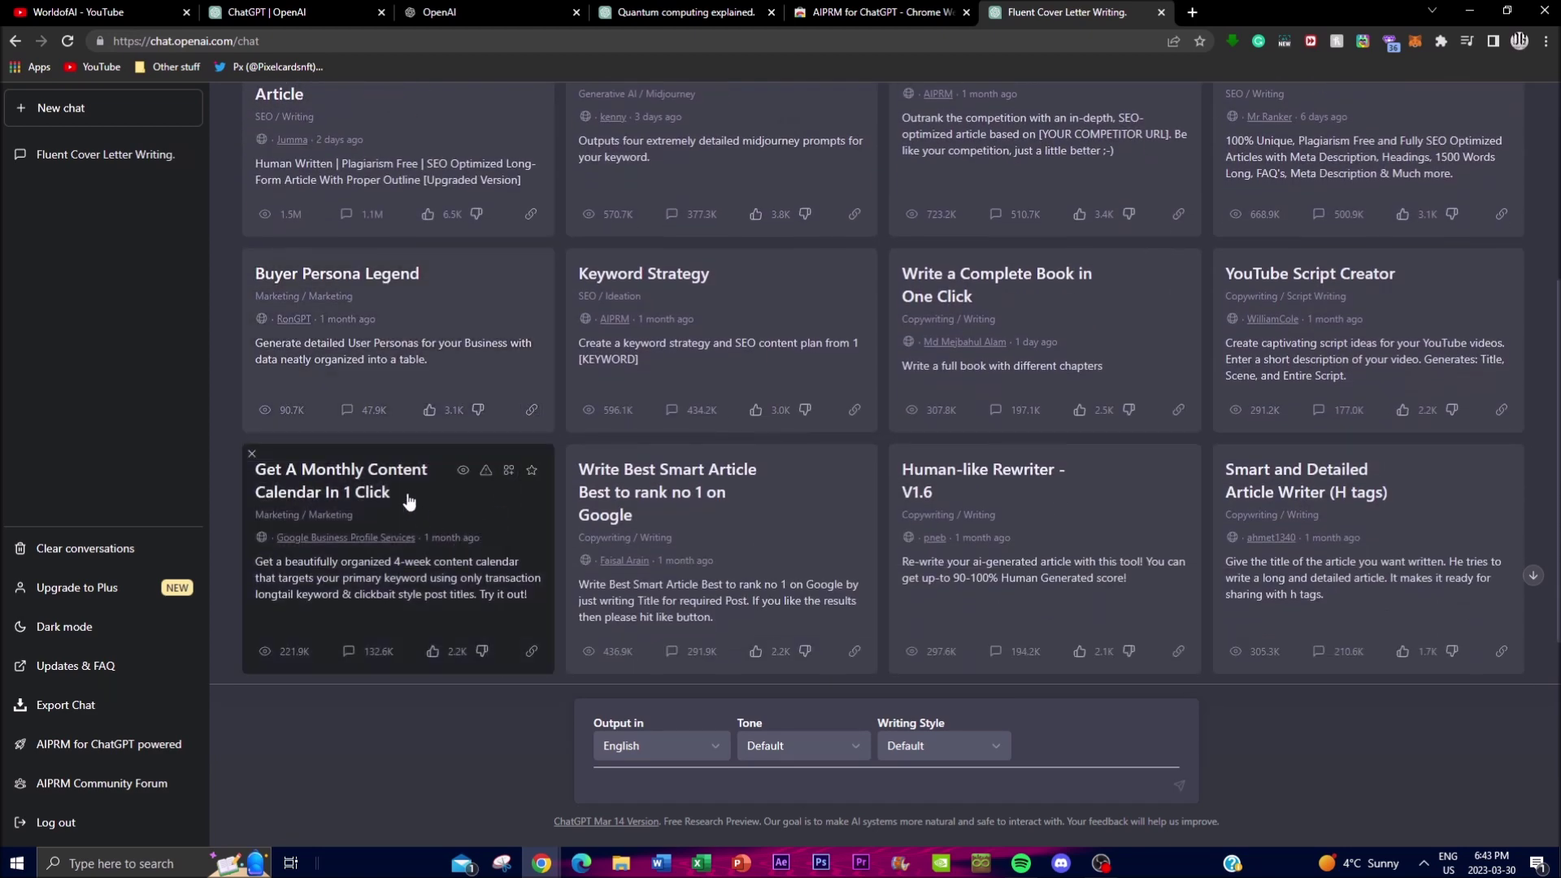
scroll(895, 451, up, 3)
Page forward to prompts 85–96, then move to the WorldofAI YouTube channel
click(1349, 260)
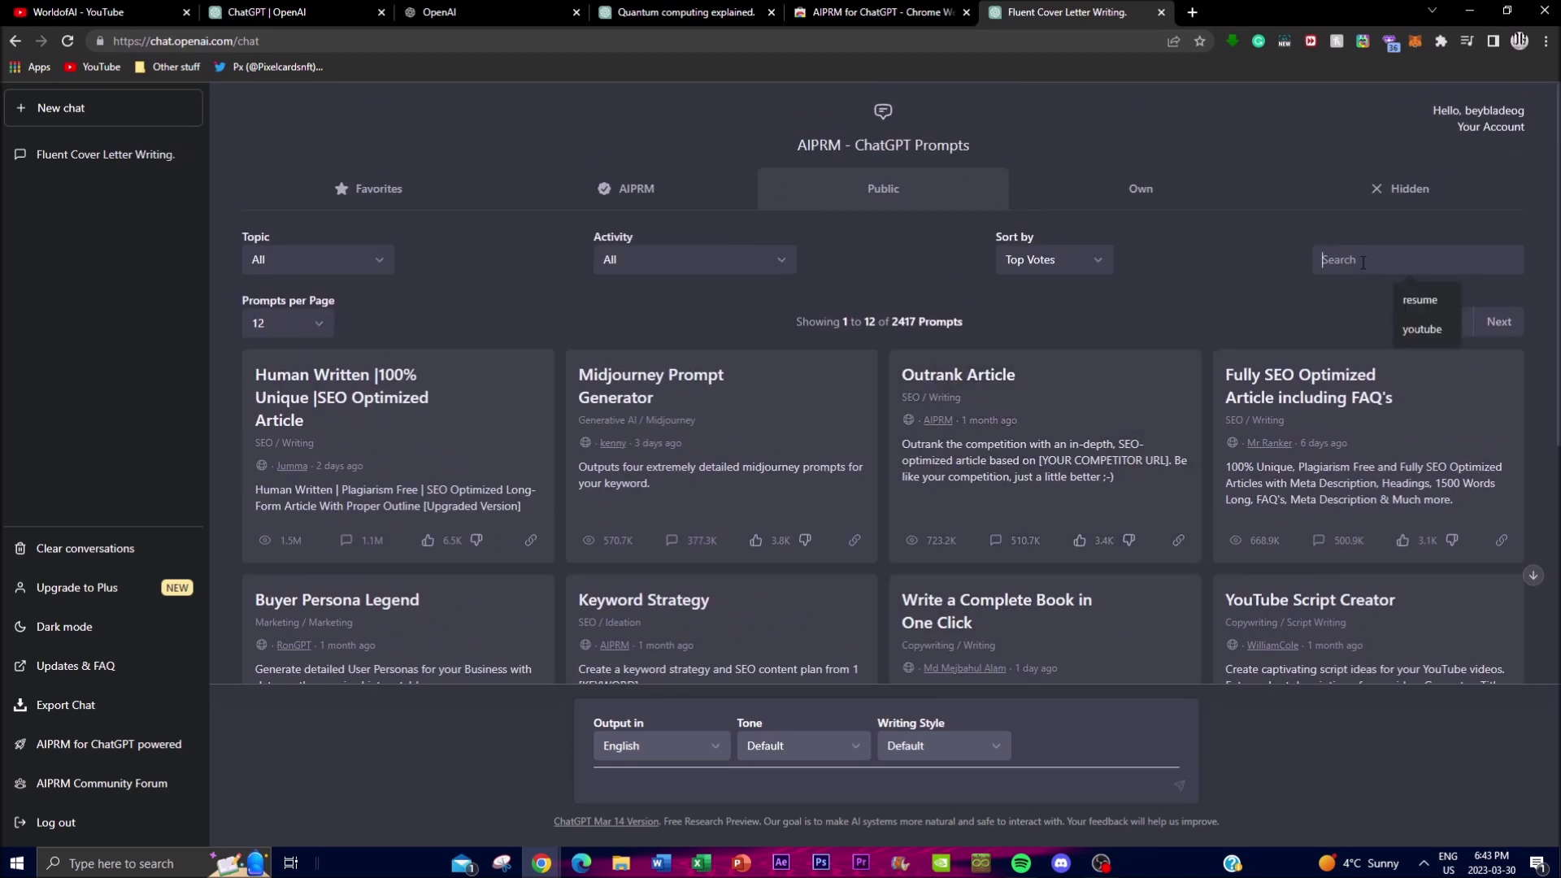
scroll(894, 626, down, 5)
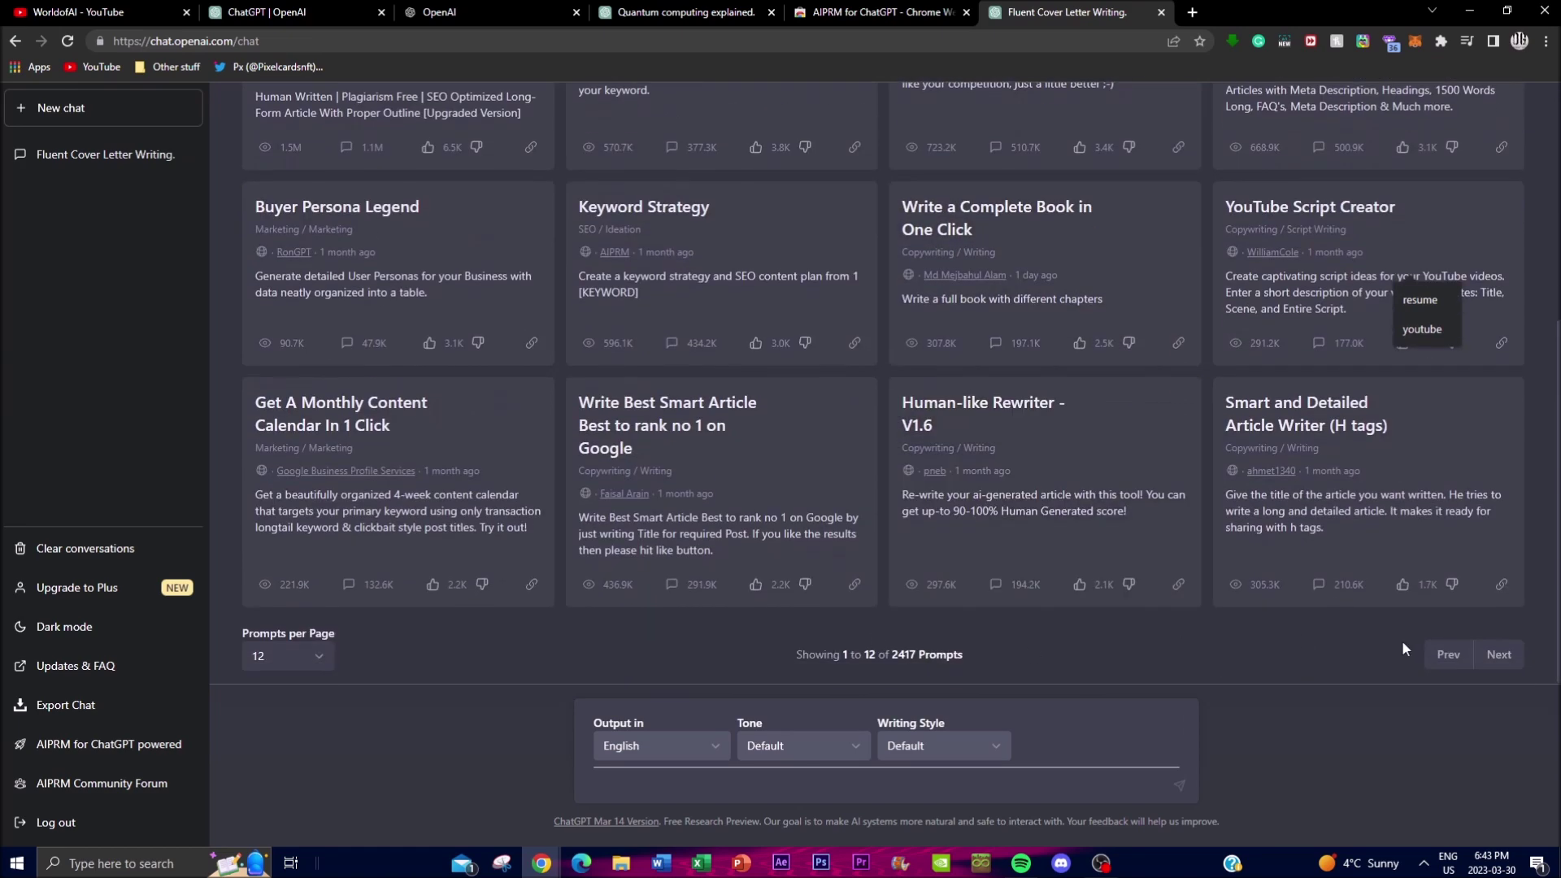
click(1499, 655)
click(1501, 657)
click(1500, 657)
click(1500, 657)
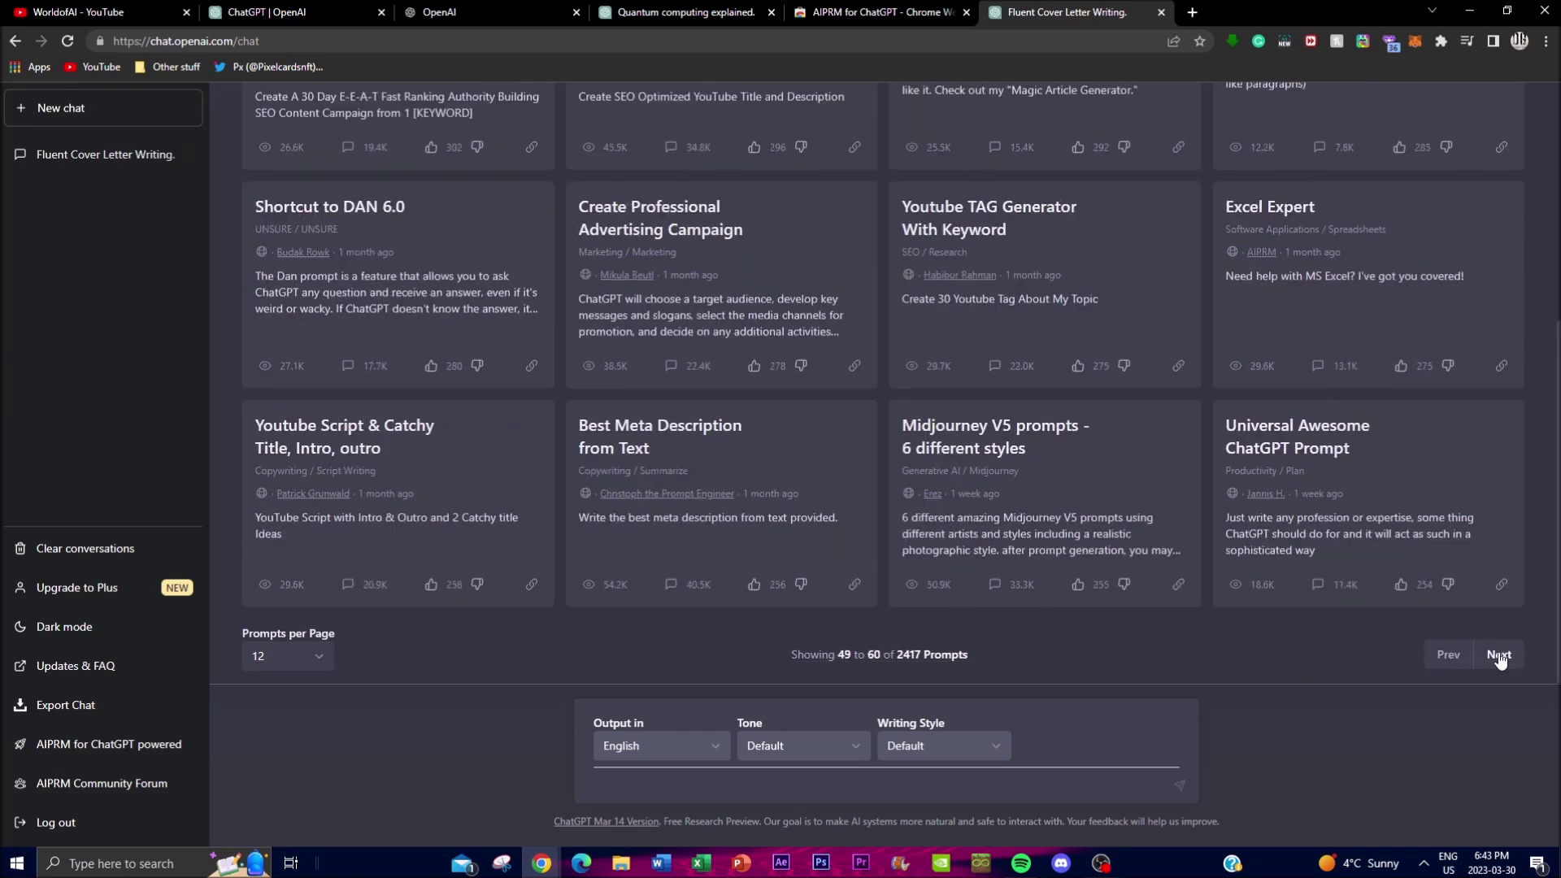
click(1497, 655)
click(1495, 672)
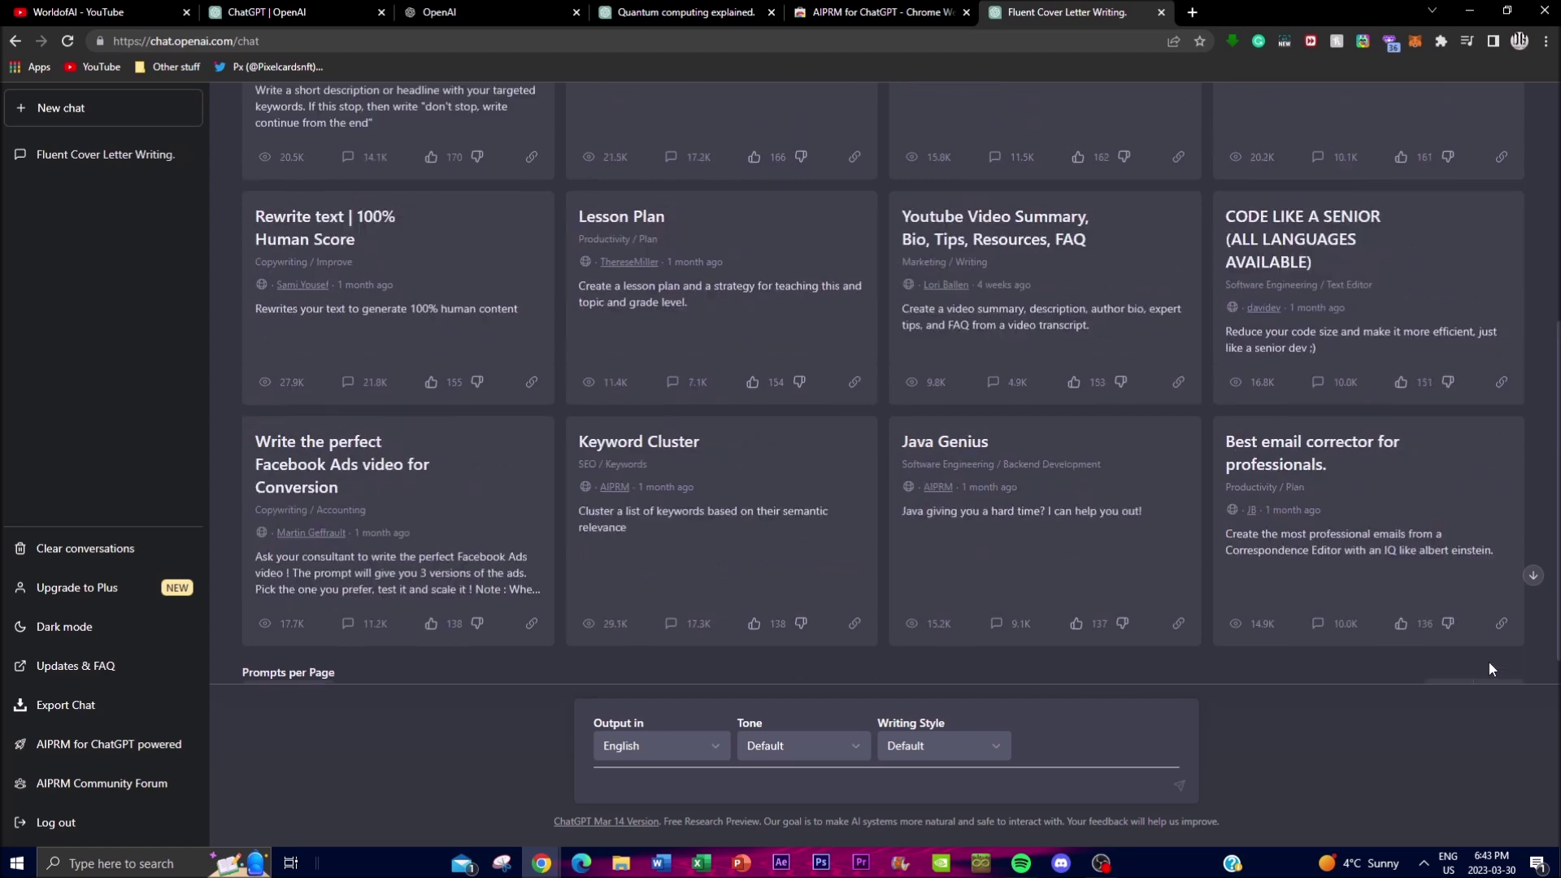
scroll(716, 618, up, 5)
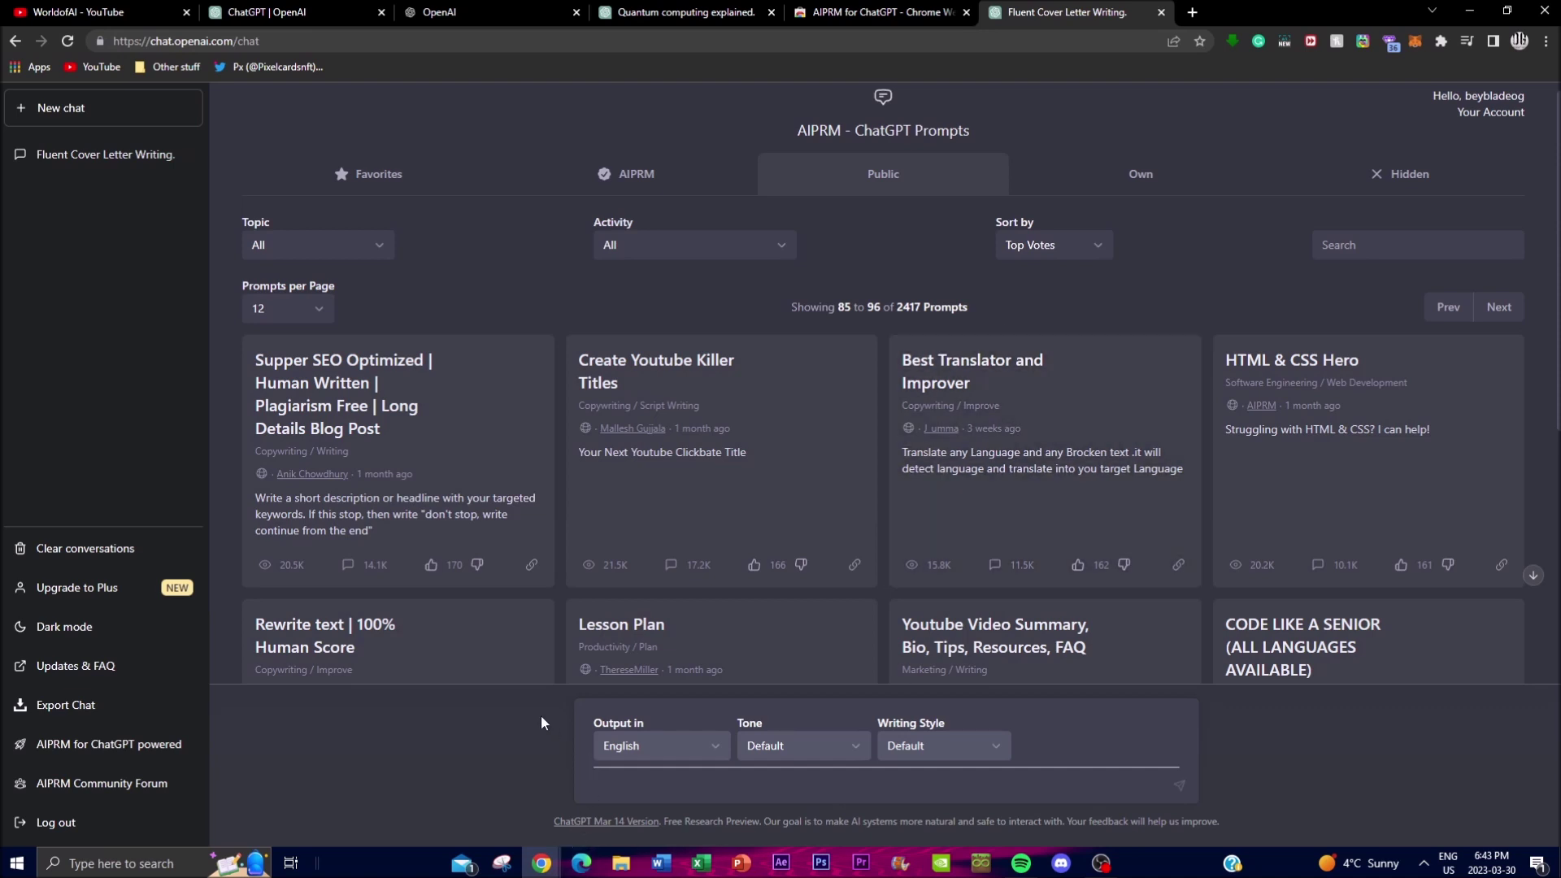
click(138, 13)
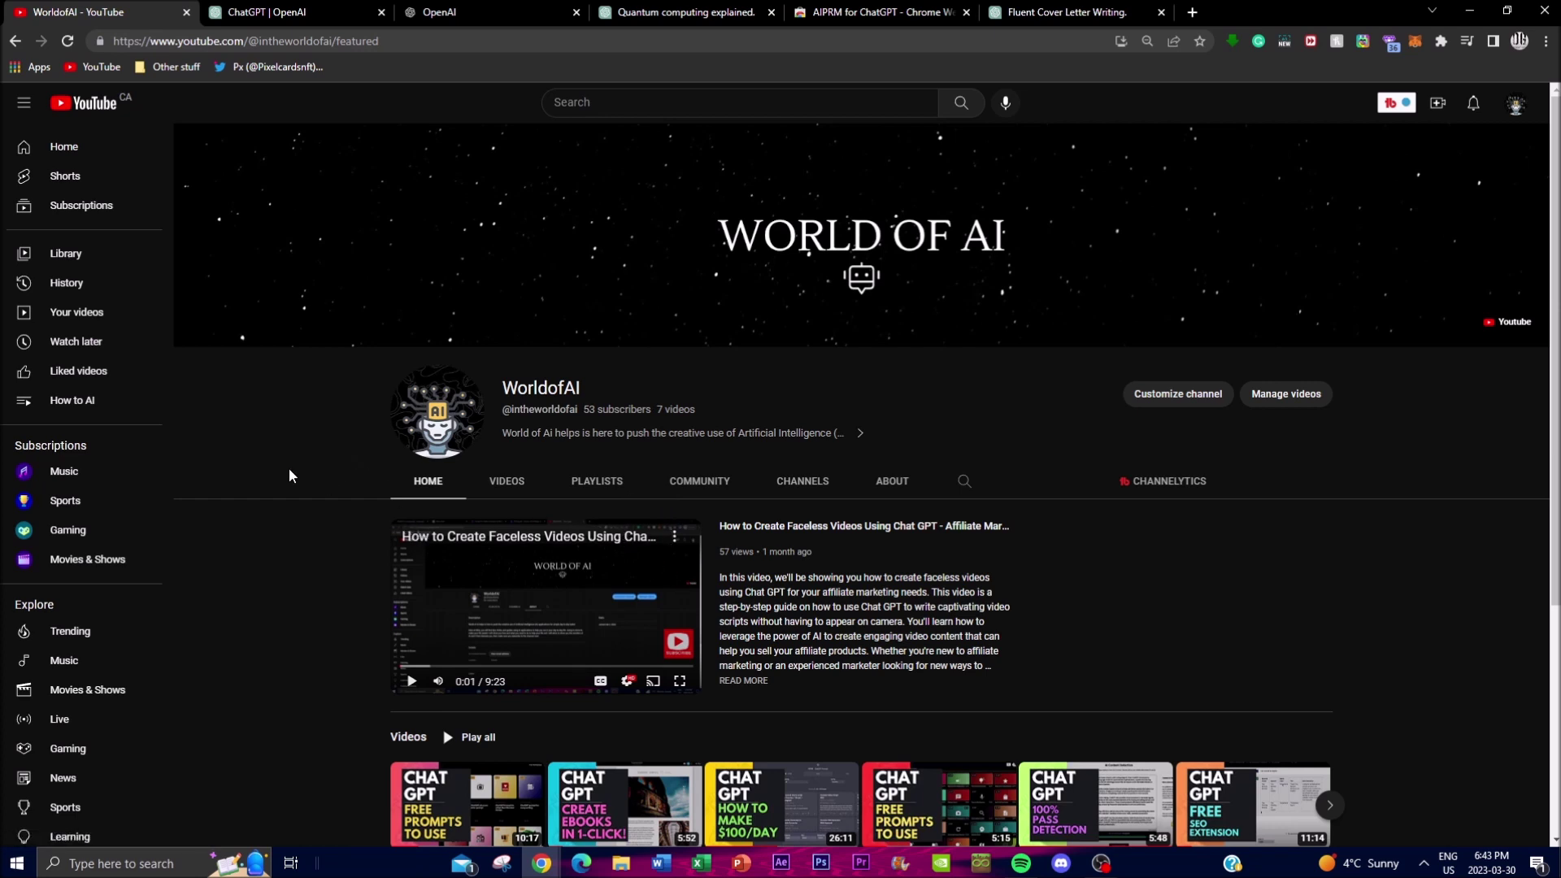
scroll(323, 456, down, 4)
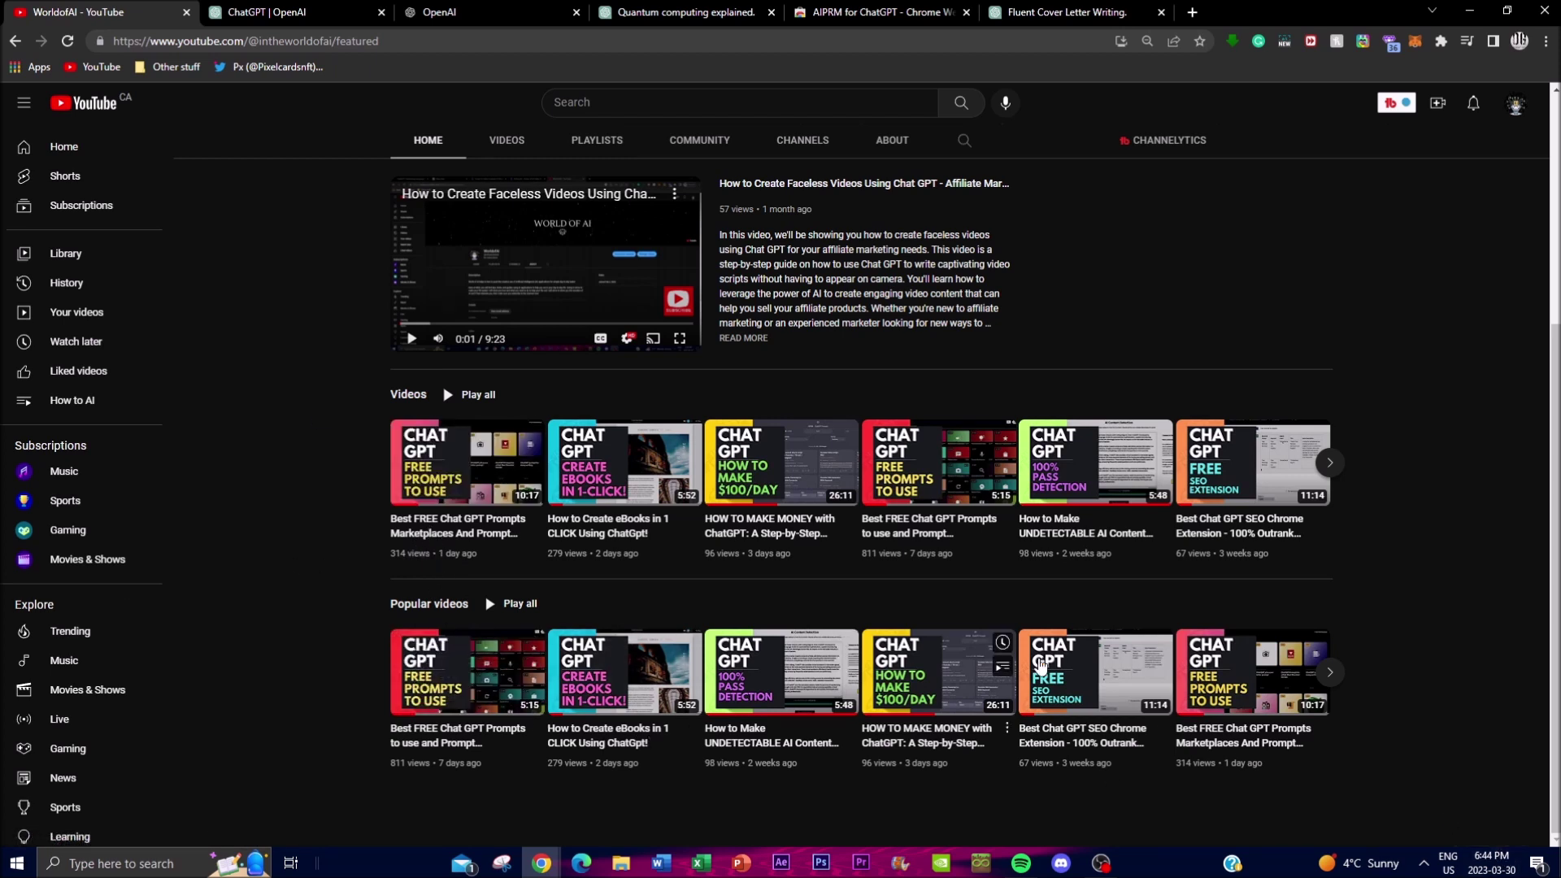
scroll(244, 471, up, 4)
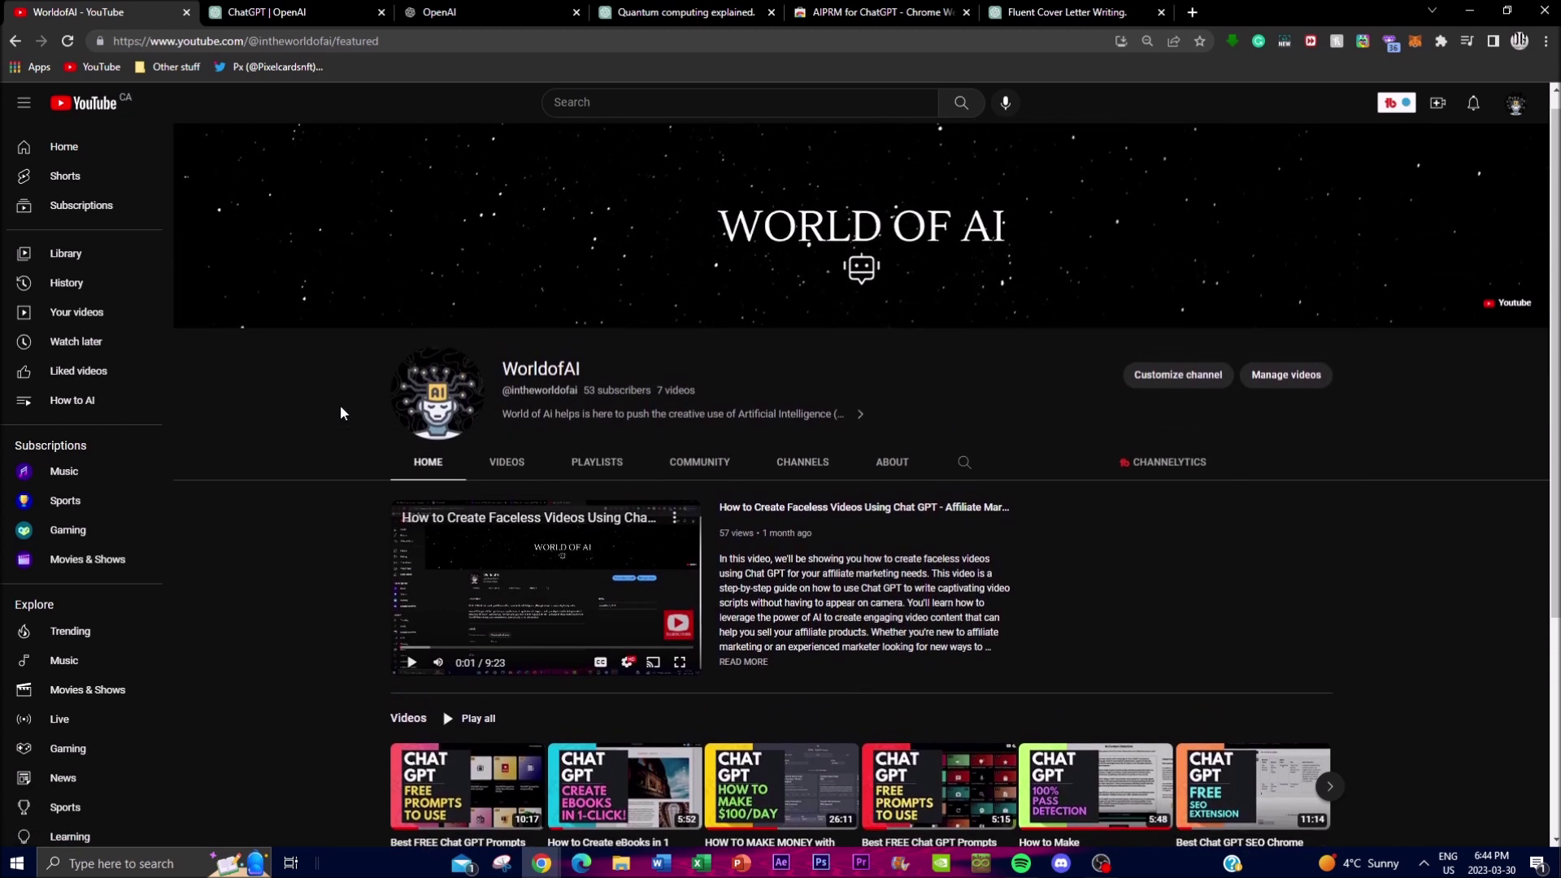